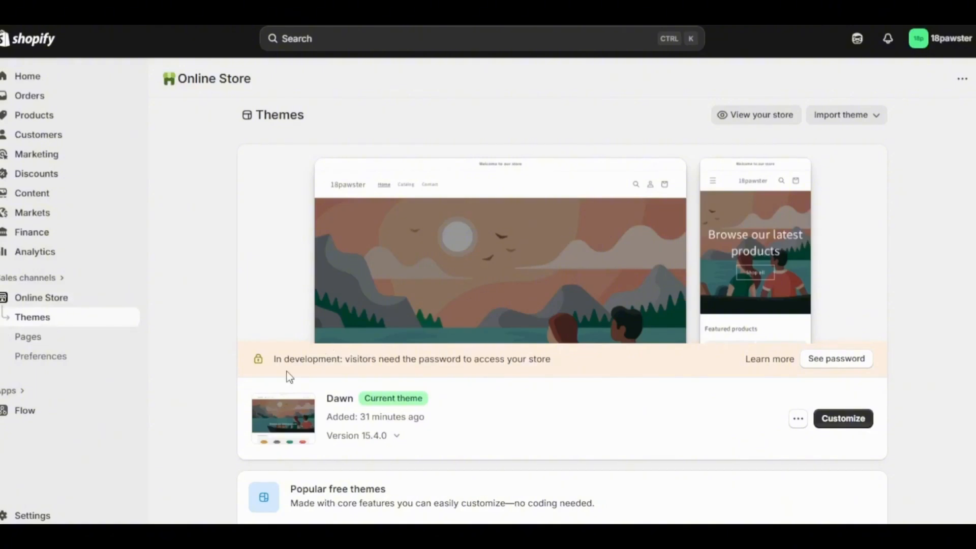
- Open the Dawn theme for customization and look through the home page in the desktop preview
left_click(832, 429)
scroll(732, 159, "down", 5)
scroll(732, 158, "down", 5)
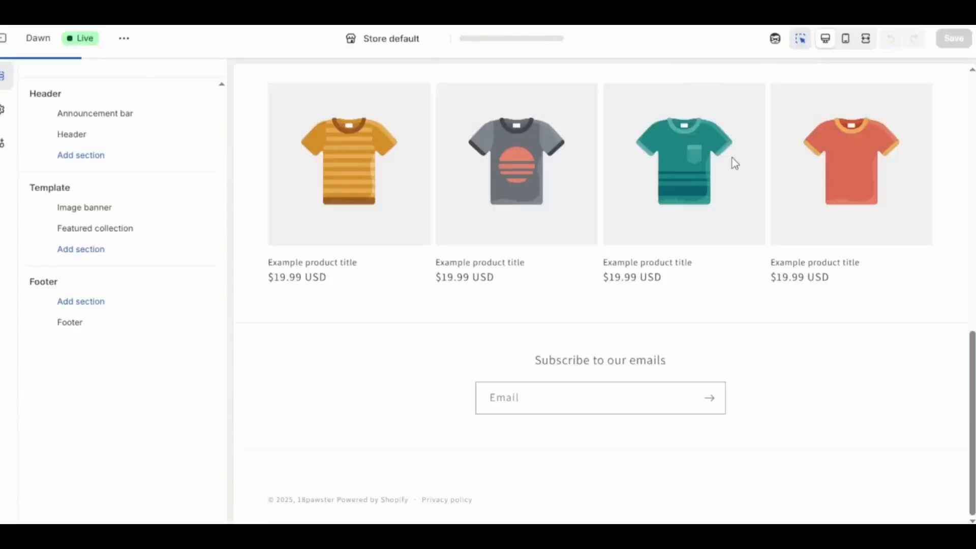
scroll(732, 162, "up", 10)
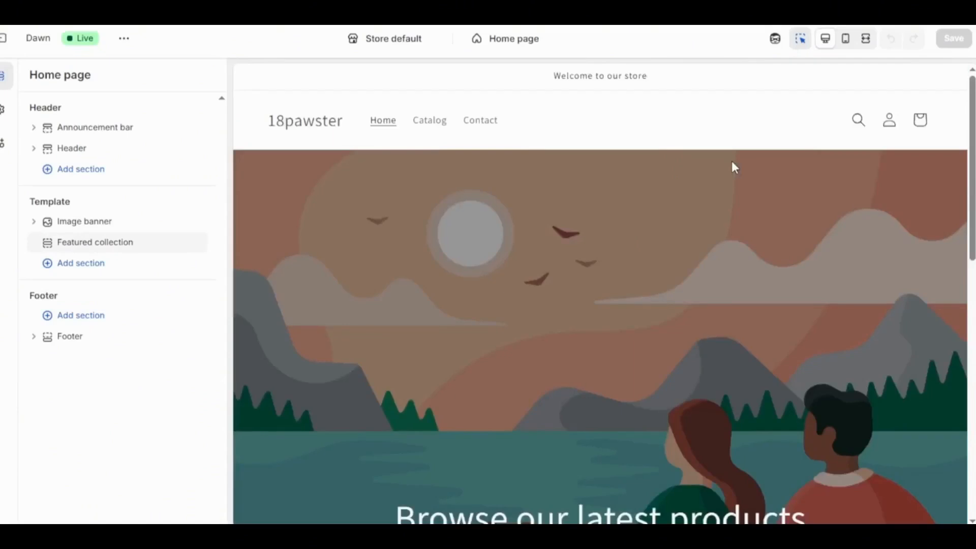
- Preview the home page at mobile size, looking over the whole page
left_click(846, 40)
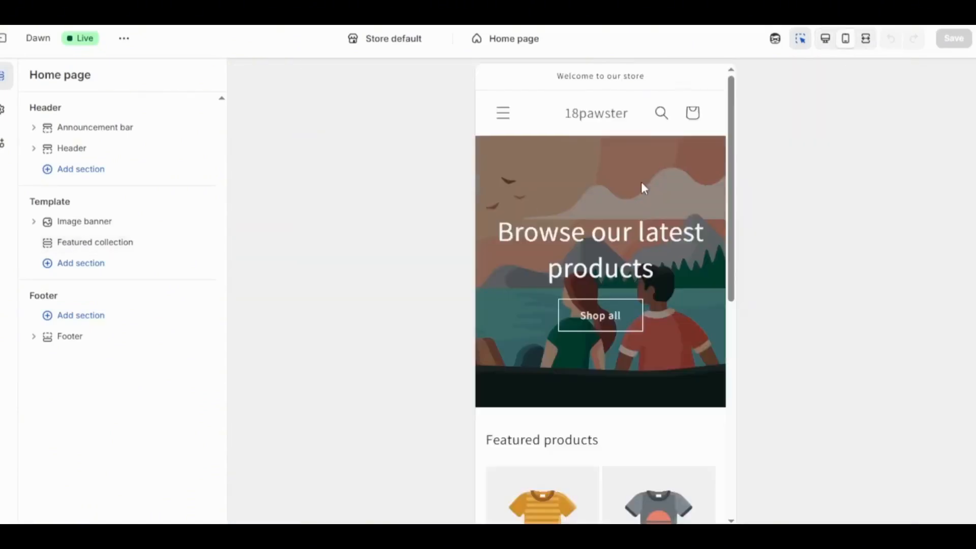
scroll(616, 207, "down", 5)
scroll(615, 208, "down", 5)
scroll(613, 204, "up", 10)
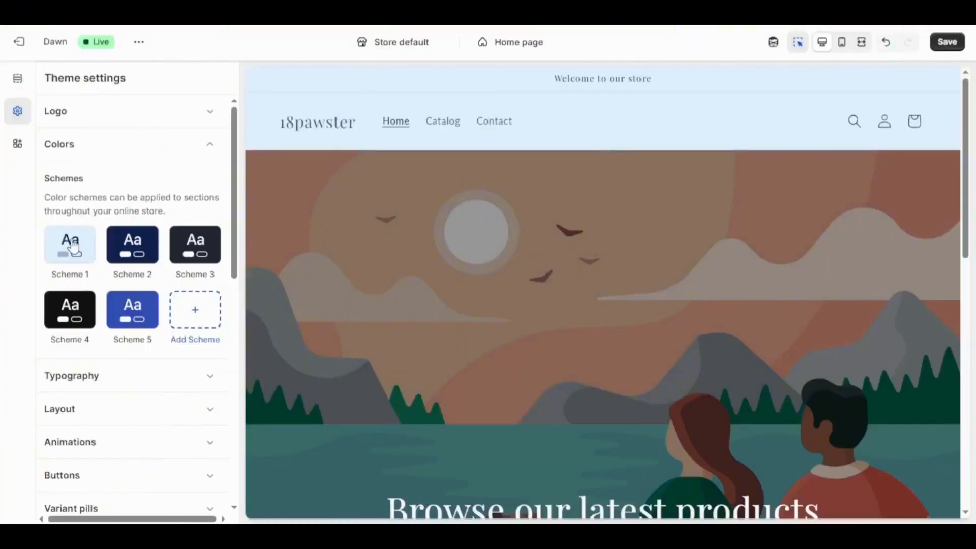
- Inspect the color settings of the theme's color schemes, including Scheme 2
left_click(66, 257)
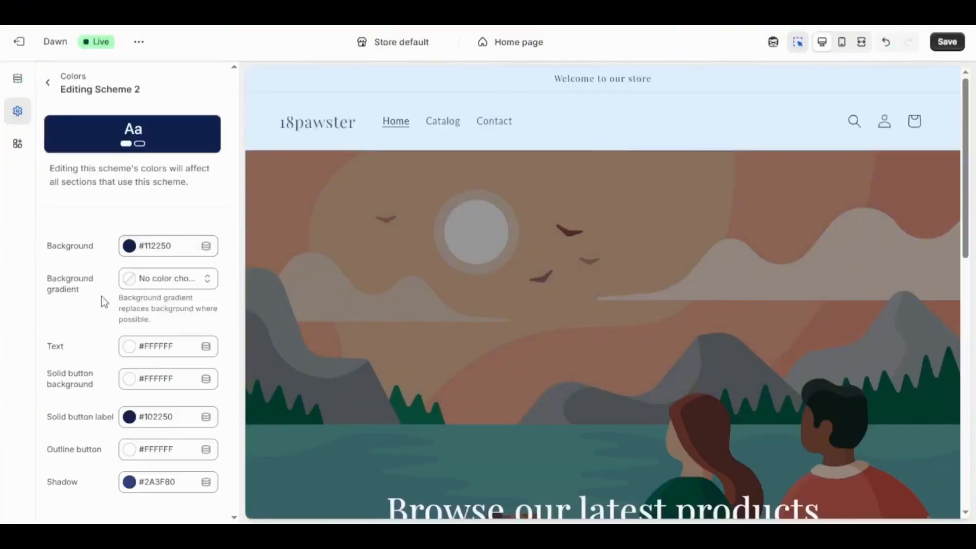
left_click(47, 81)
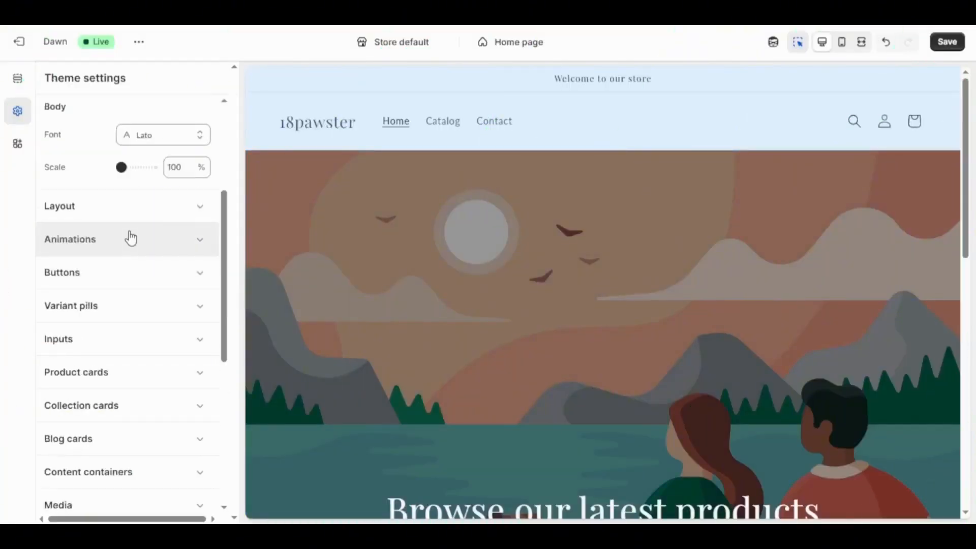
- Set the pawster! logo image as the store logo in the theme settings
scroll(103, 218, "up", 3)
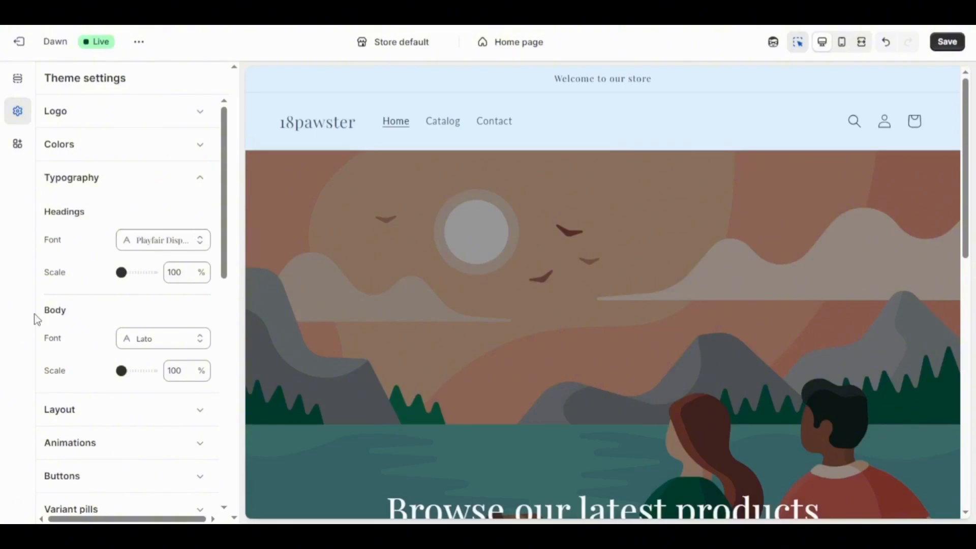
left_click(108, 119)
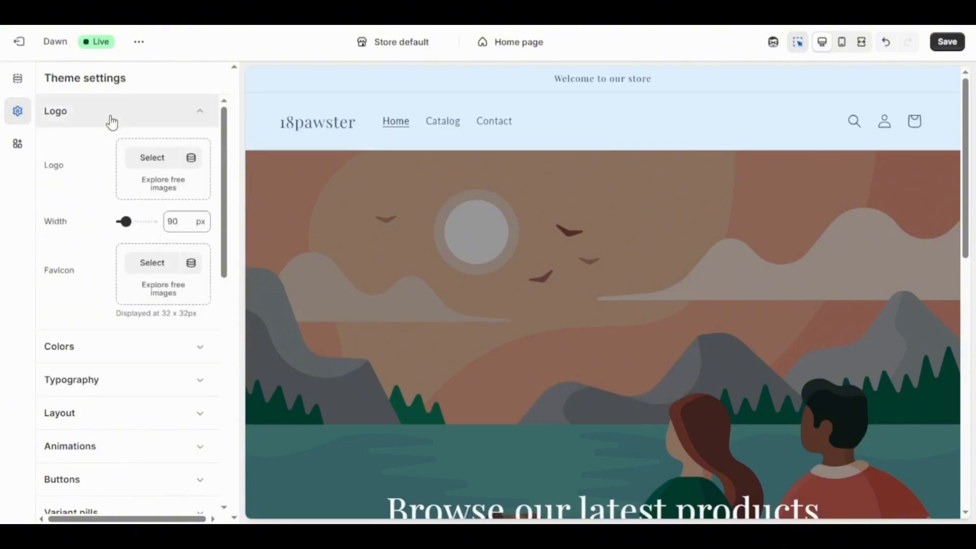
left_click(152, 159)
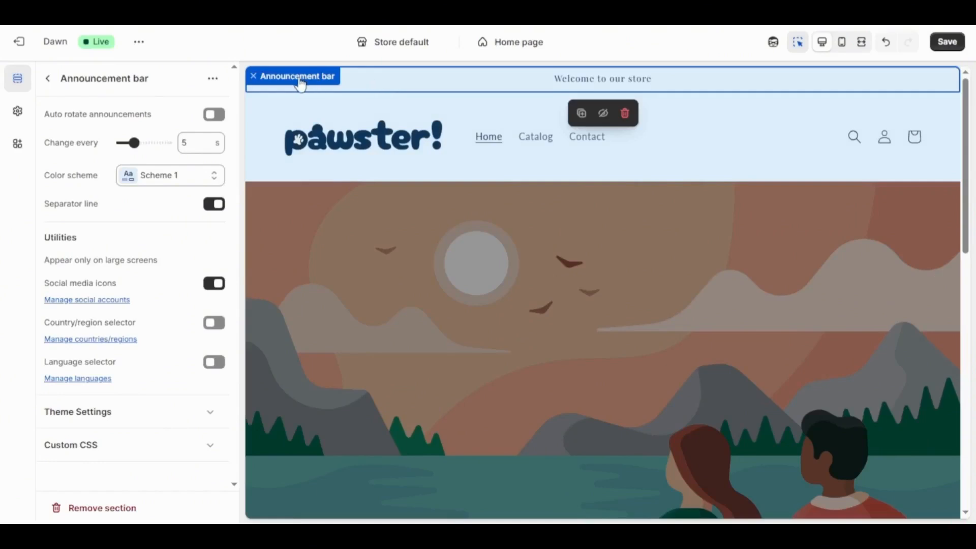
- Fill the theme's social media links with placeholders: f for Facebook, i for Instagram, y for YouTube, t for TikTok and x for X / Twitter
left_click(14, 117)
scroll(140, 335, "down", 10)
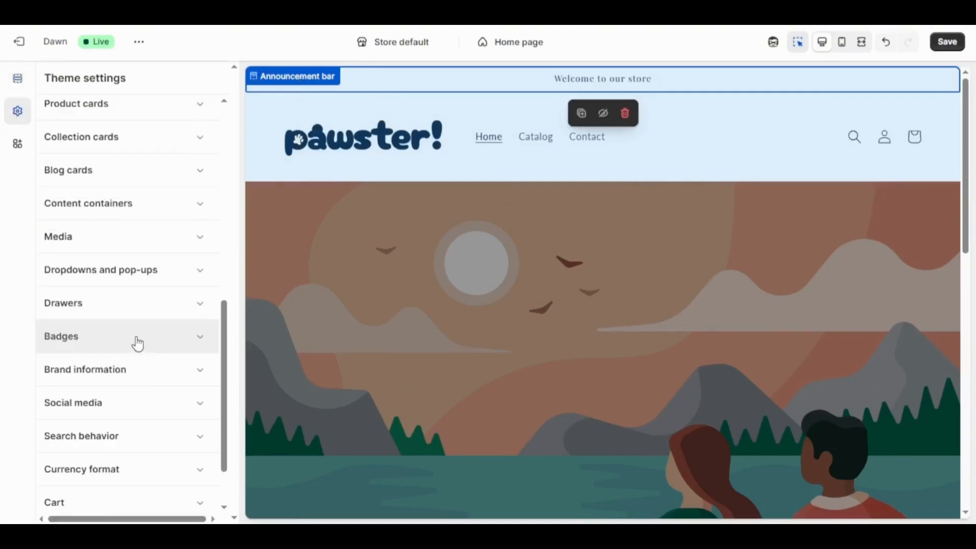
left_click(137, 340)
scroll(137, 336, "down", 3)
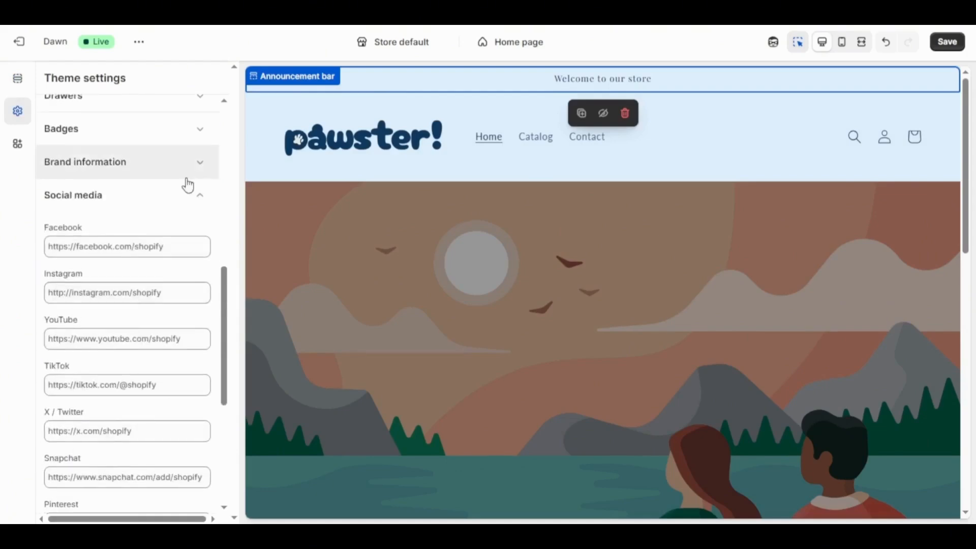
left_click(98, 247)
type("f")
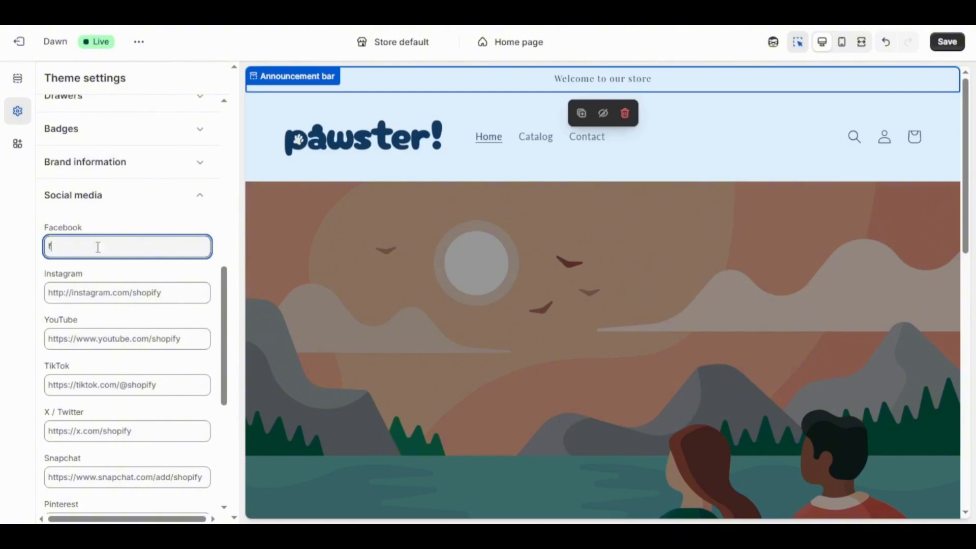
key("Tab")
type("i")
key("Tab")
type("y")
key("Tab")
type("t")
key("Tab")
type("x")
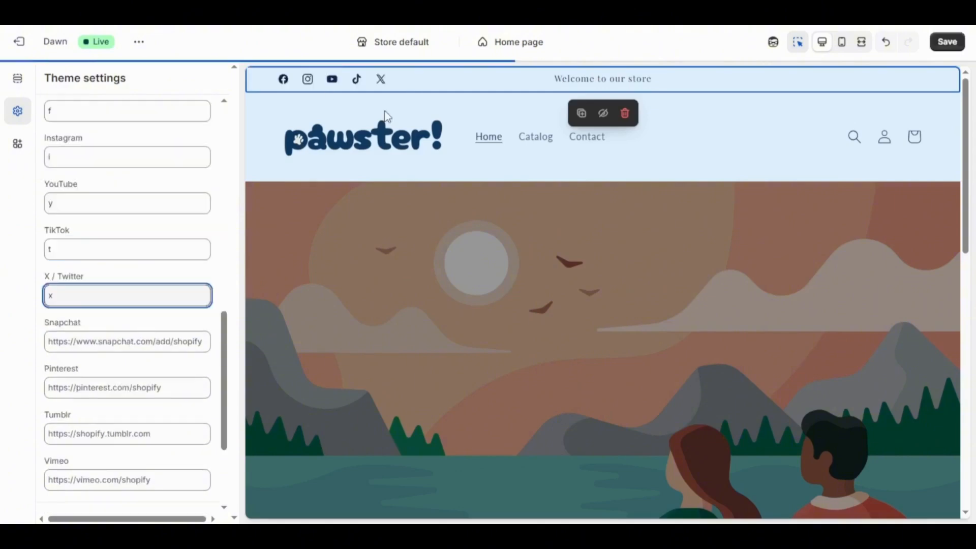
scroll(514, 288, "down", 1)
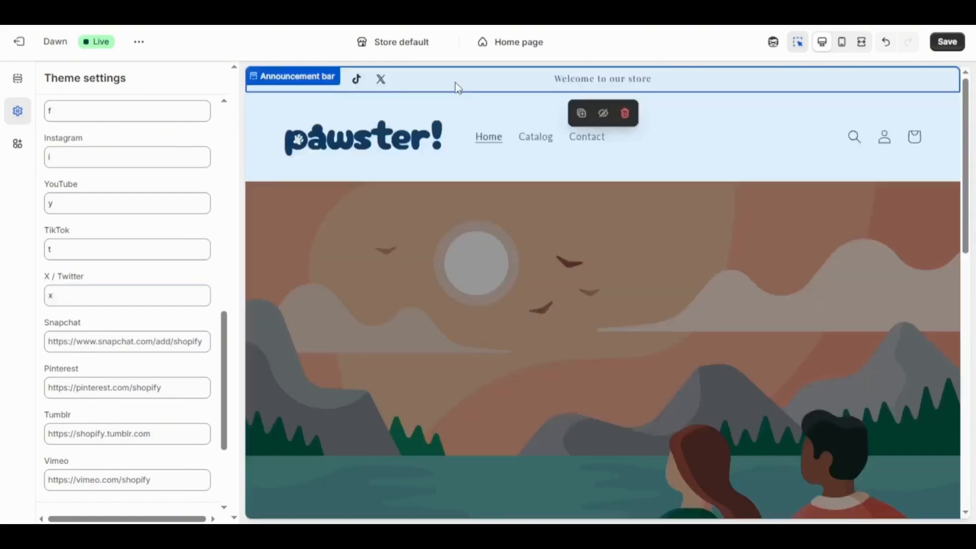
- Set the announcement bar's color scheme to the navy Scheme 2
left_click(455, 84)
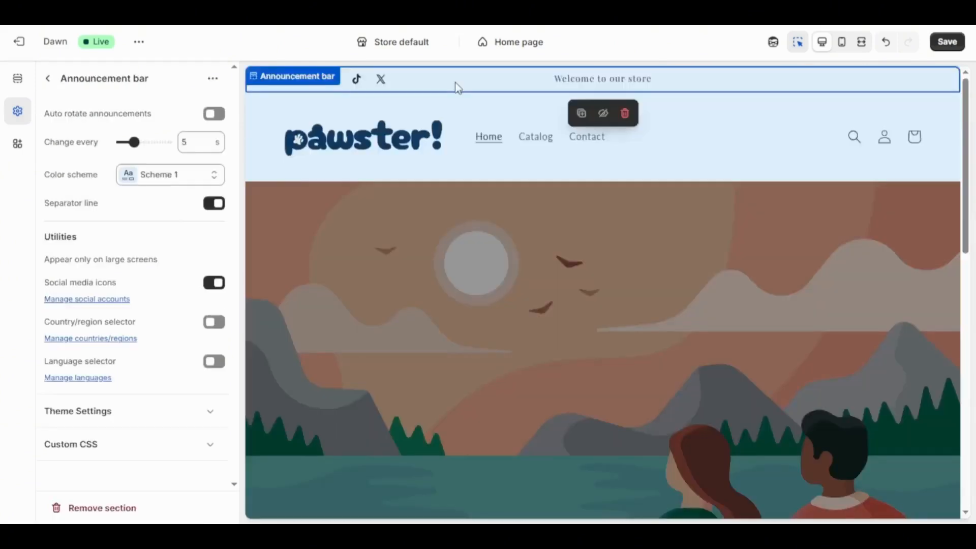
left_click(171, 176)
left_click(152, 205)
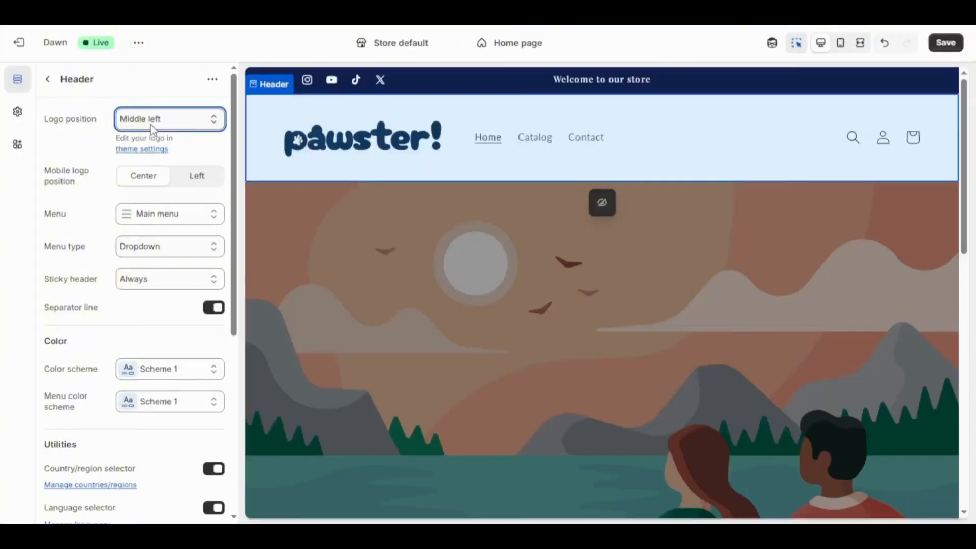
- Set the header's logo position to Top center and its sticky header option to None
left_click(154, 155)
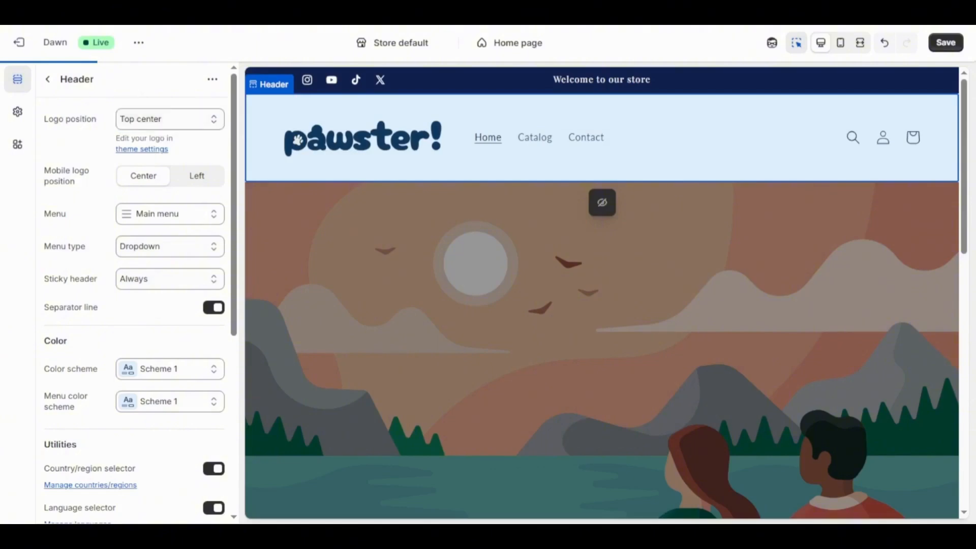
scroll(600, 212, "down", 10)
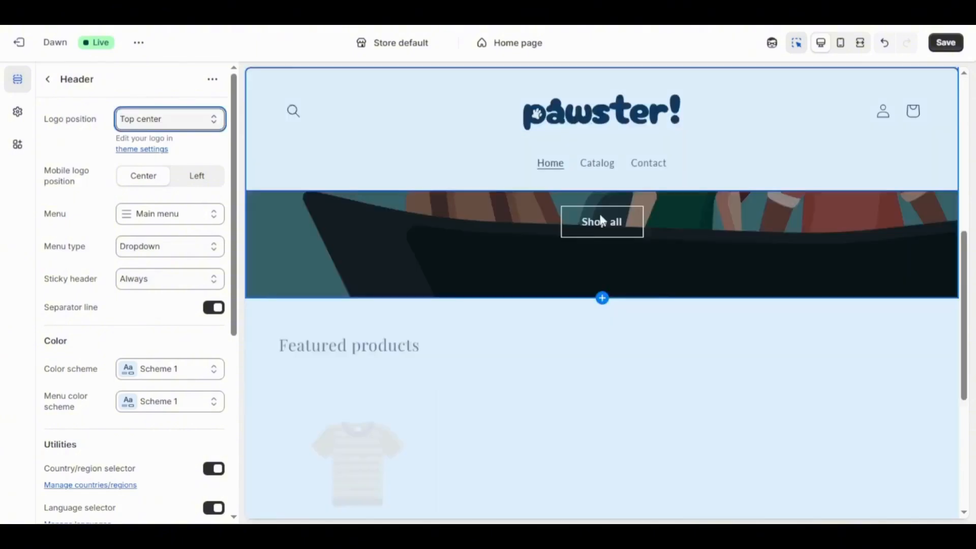
scroll(601, 219, "down", 3)
scroll(599, 218, "up", 5)
scroll(597, 218, "up", 3)
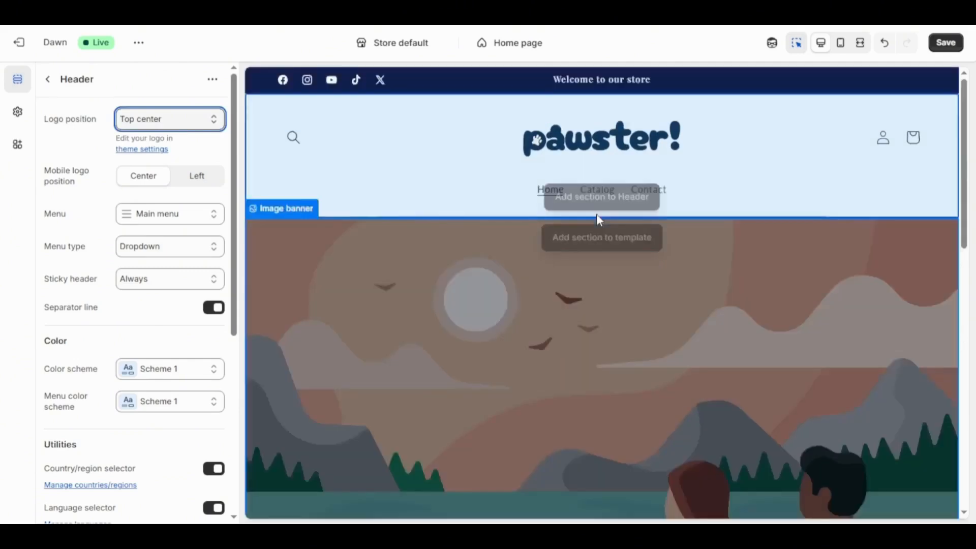
left_click(165, 280)
left_click(159, 295)
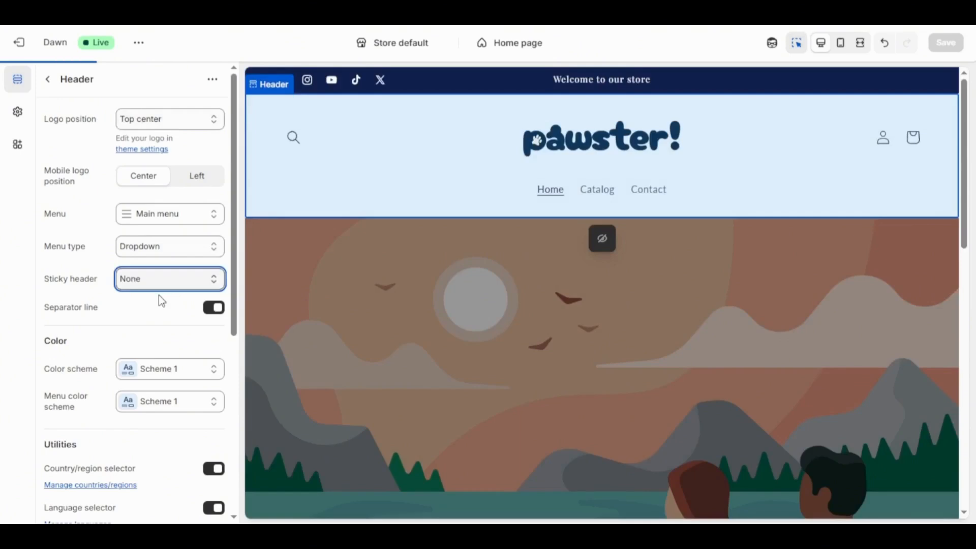
- Review the available choices for the header's color scheme and menu color scheme
left_click(184, 373)
left_click(244, 152)
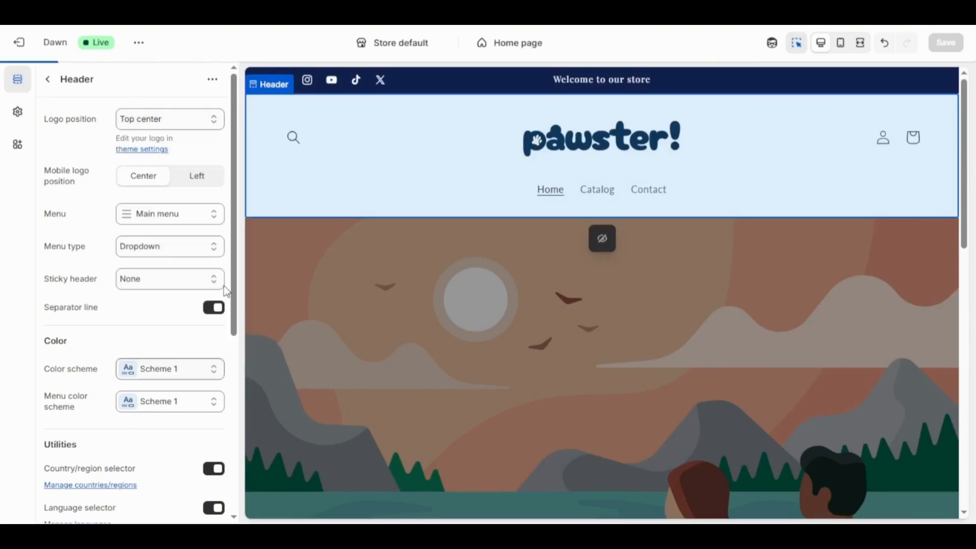
left_click(192, 406)
left_click(215, 192)
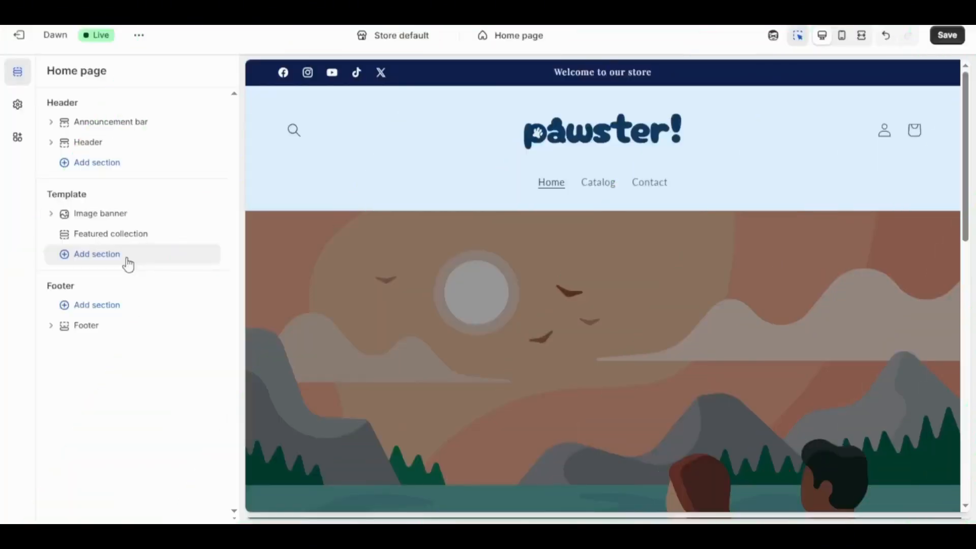
- Add a Slideshow section to the home page template and remove the Image banner and Featured collection sections
left_click(123, 256)
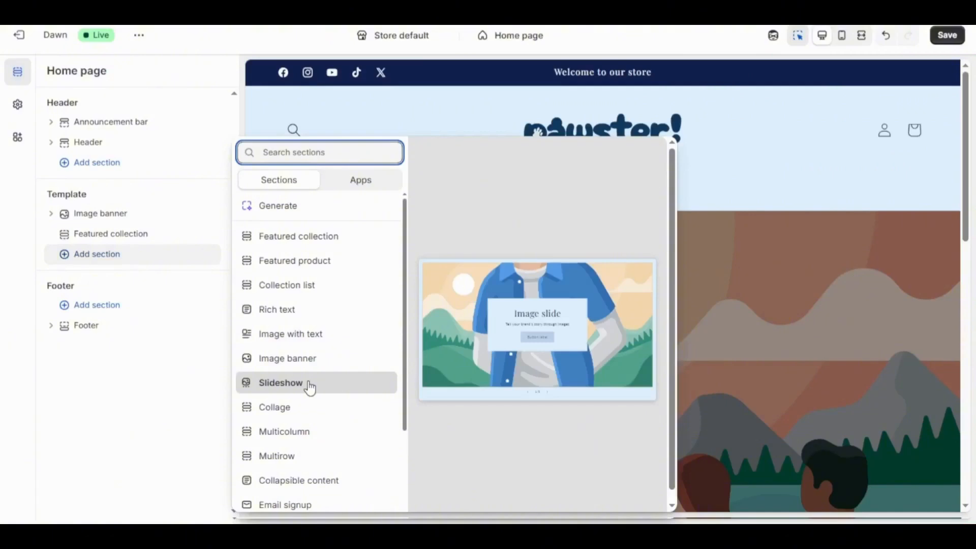
left_click(281, 383)
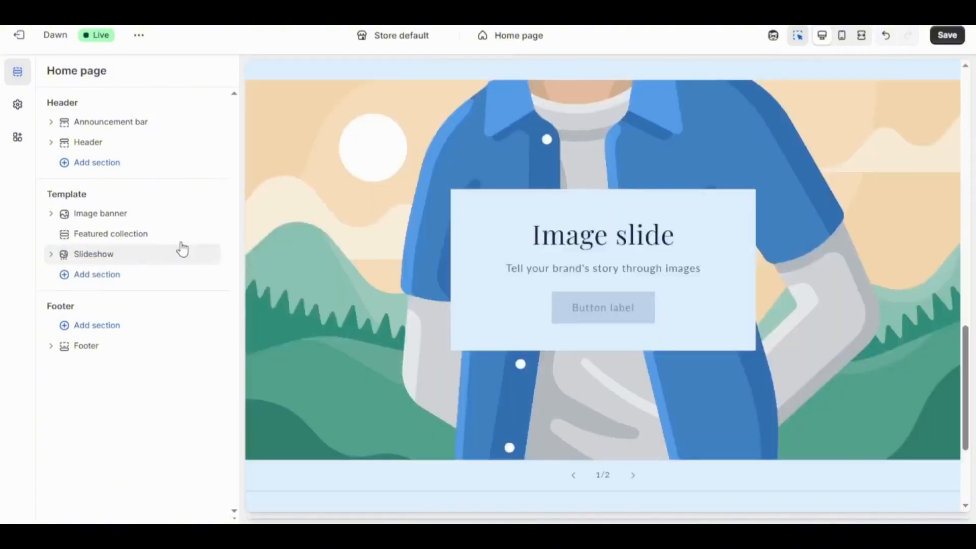
left_click(193, 216)
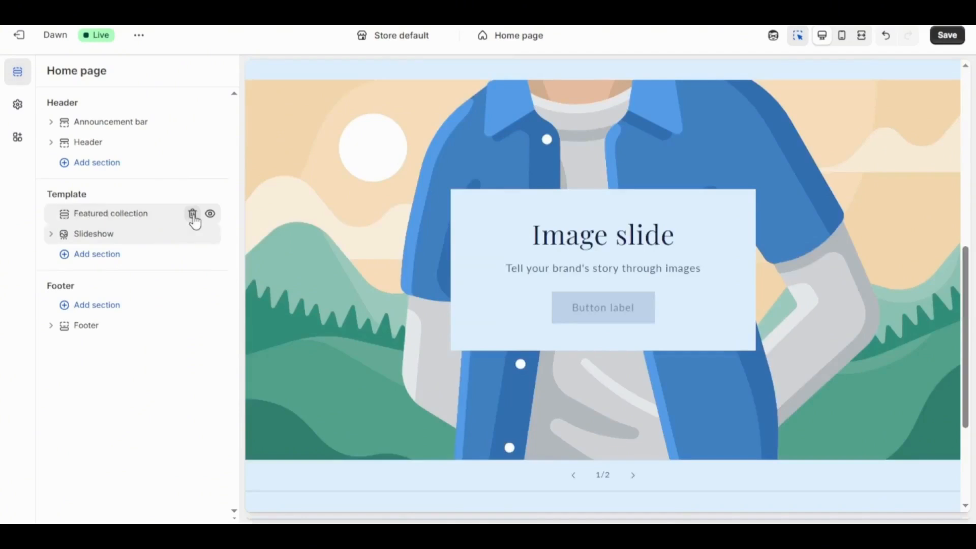
left_click(193, 217)
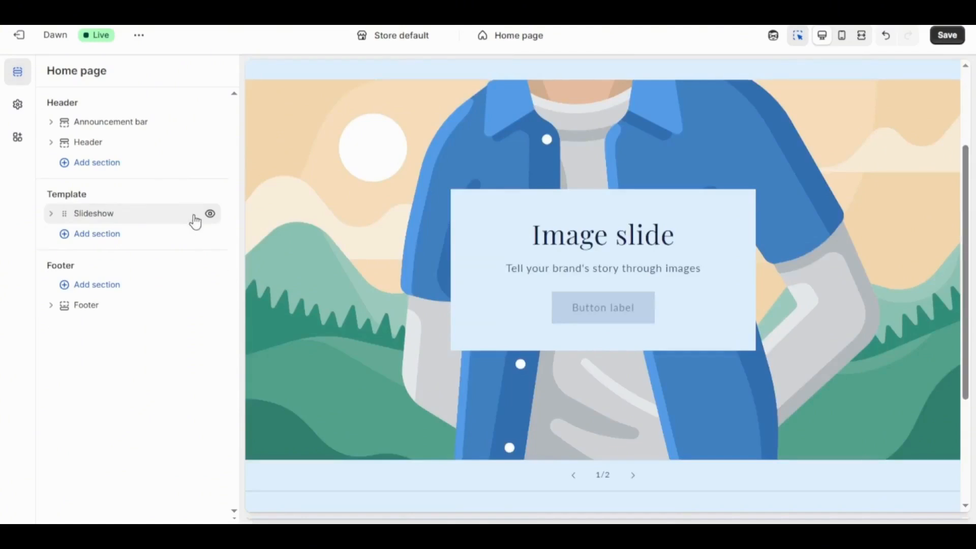
- Clear the heading and subheading text of the slideshow's first slide
left_click(578, 245)
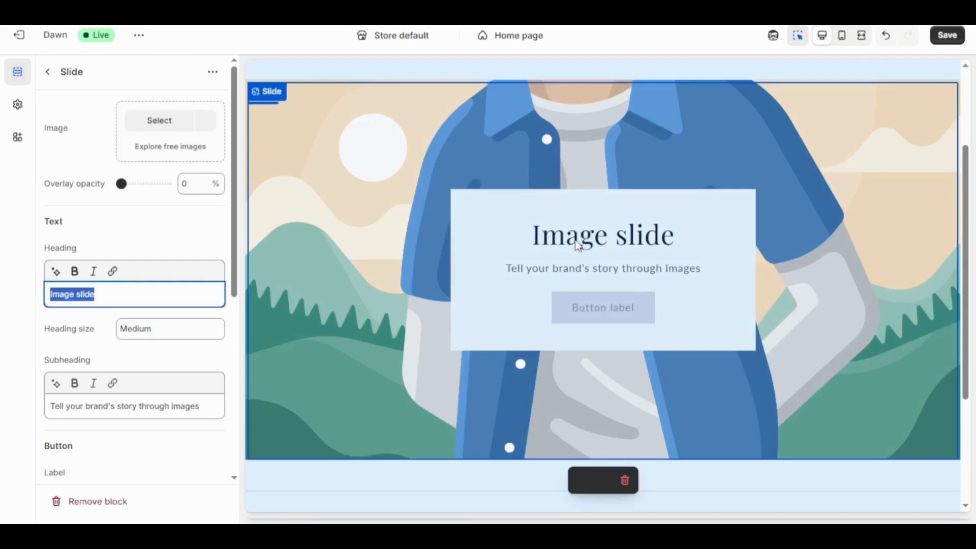
key("BackSpace")
left_click(571, 257)
key("BackSpace")
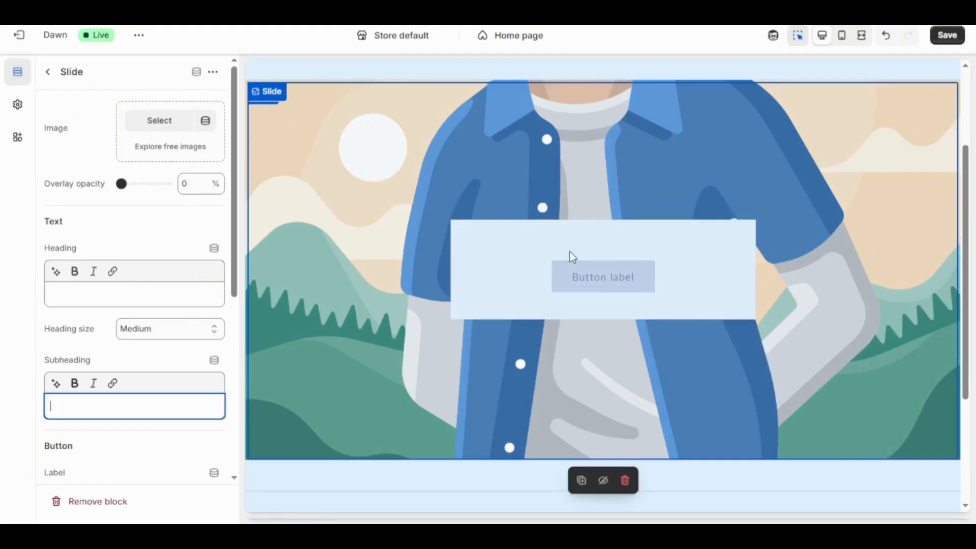
- Turn off the first slide's container and set its content position to Bottom left
scroll(203, 360, "down", 5)
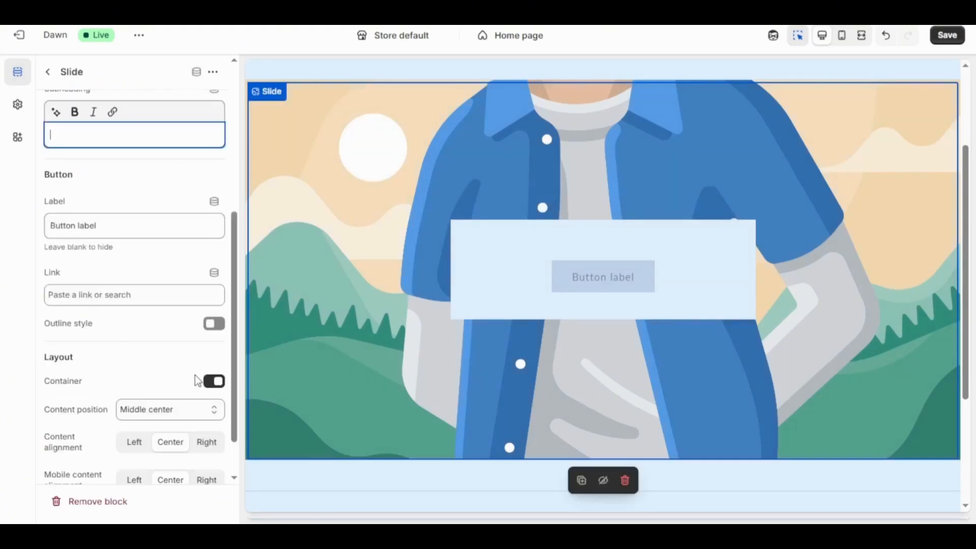
left_click(214, 382)
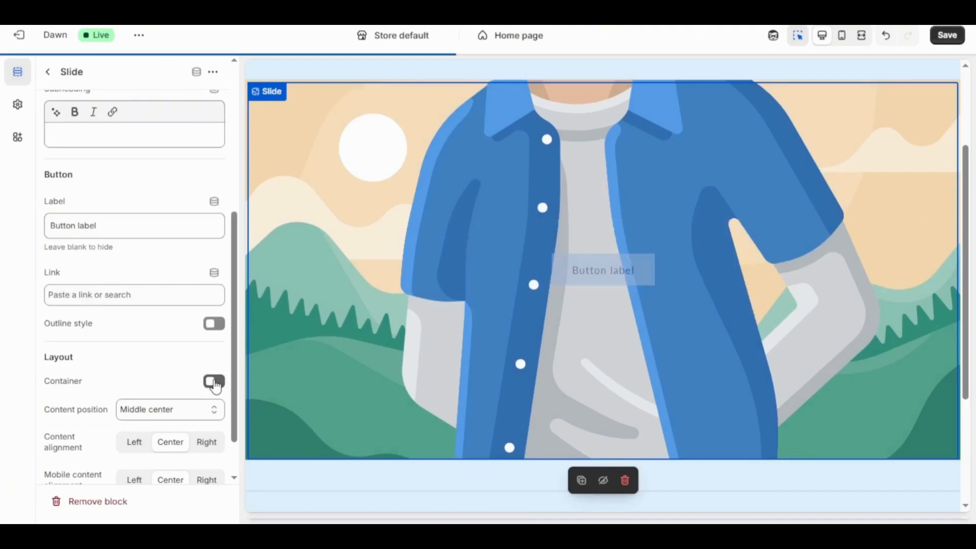
scroll(214, 385, "down", 1)
left_click(168, 353)
left_click(161, 478)
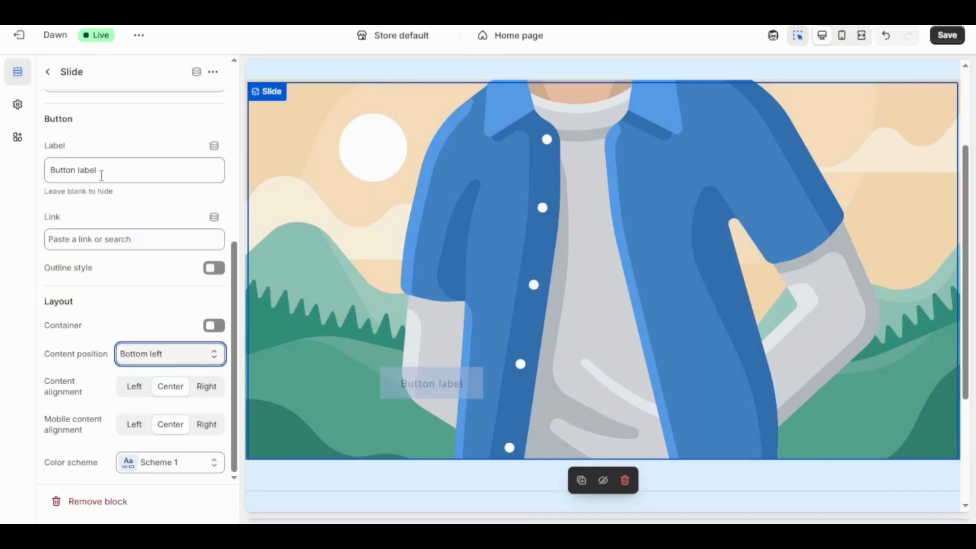
- Set the first slide's button label to SHOP NOW and check its color scheme options
left_click_drag(100, 174, 41, 173)
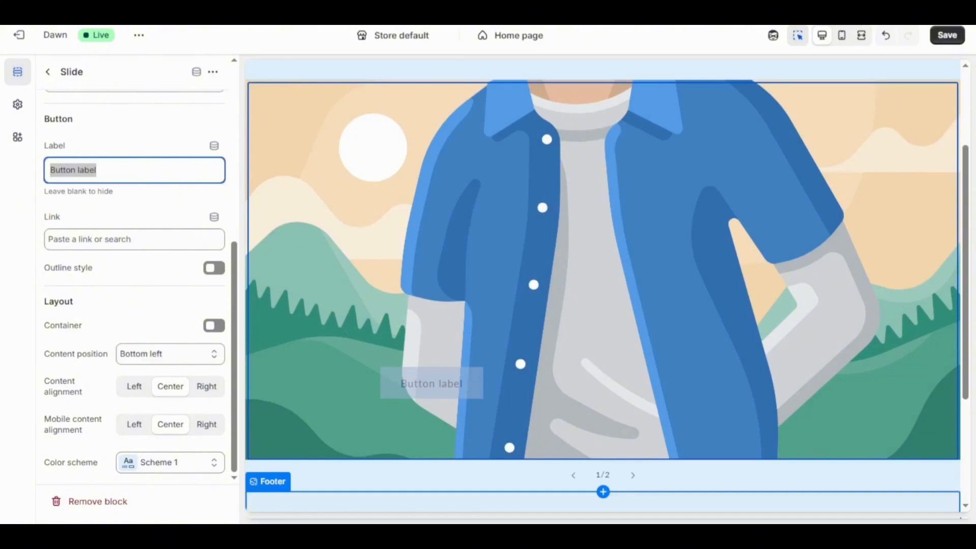
type("SHOP NOW")
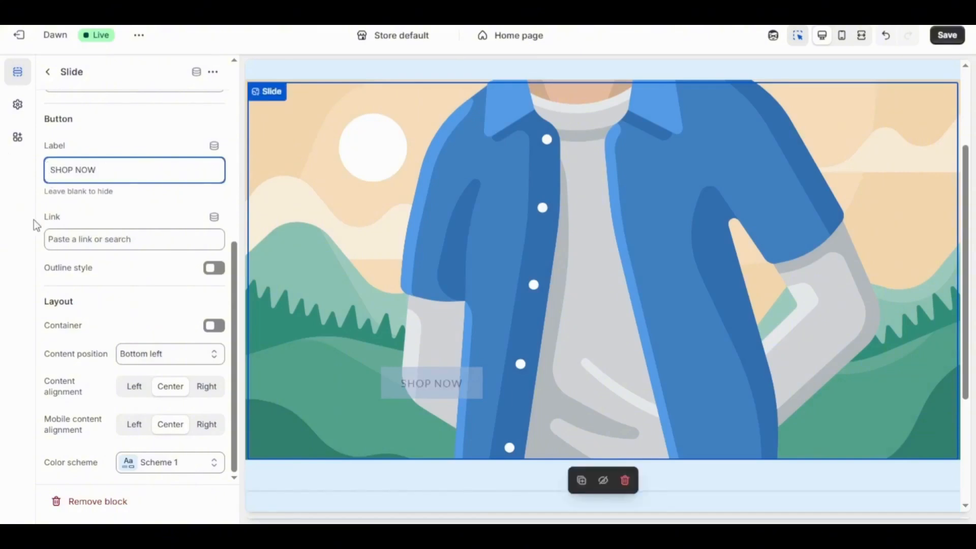
left_click(193, 465)
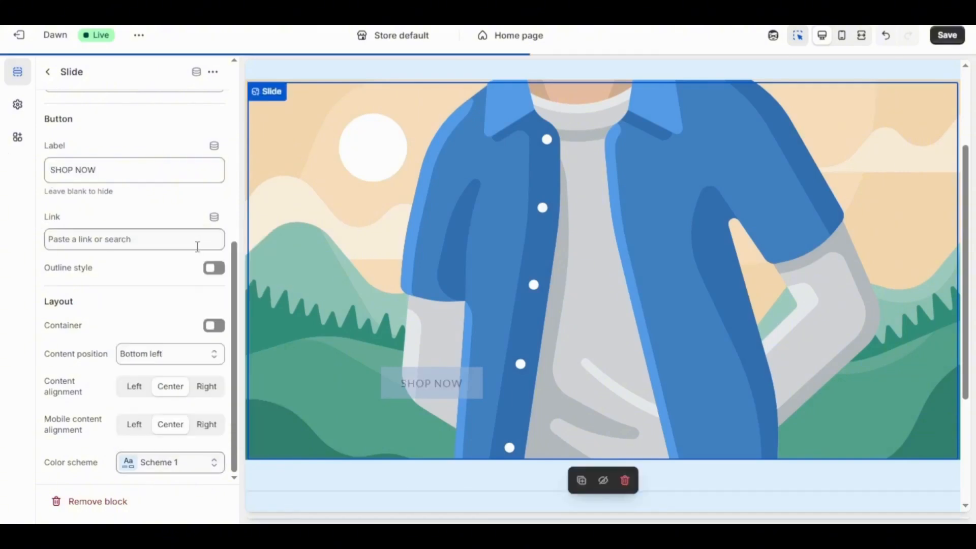
- Clear the heading and subheading text of the slideshow's second slide
scroll(628, 415, "down", 1)
left_click(632, 411)
left_click(571, 236)
key("BackSpace")
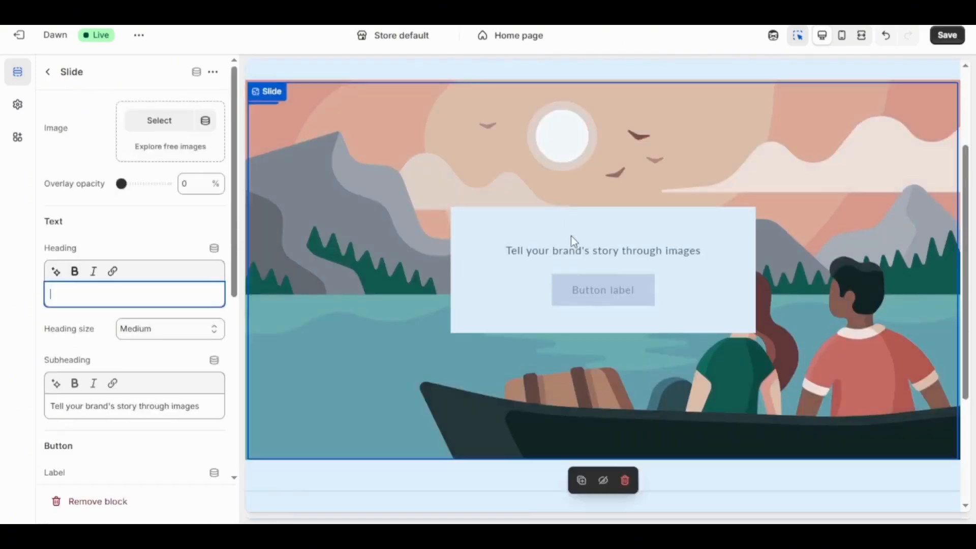
left_click(591, 255)
key("BackSpace")
- Turn off the second slide's container and set its content position to Bottom center
scroll(122, 321, "down", 3)
scroll(124, 327, "down", 1)
left_click(213, 382)
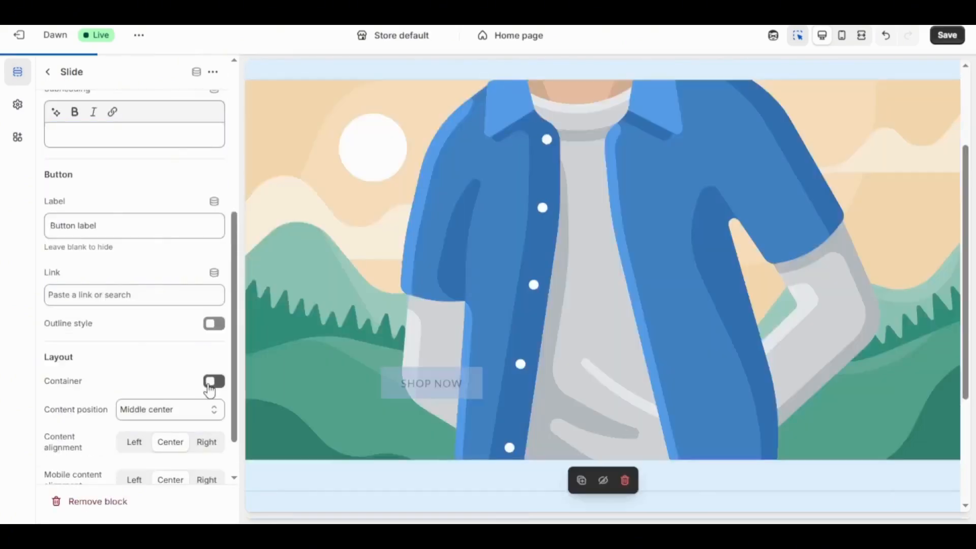
left_click(172, 410)
left_click(169, 377)
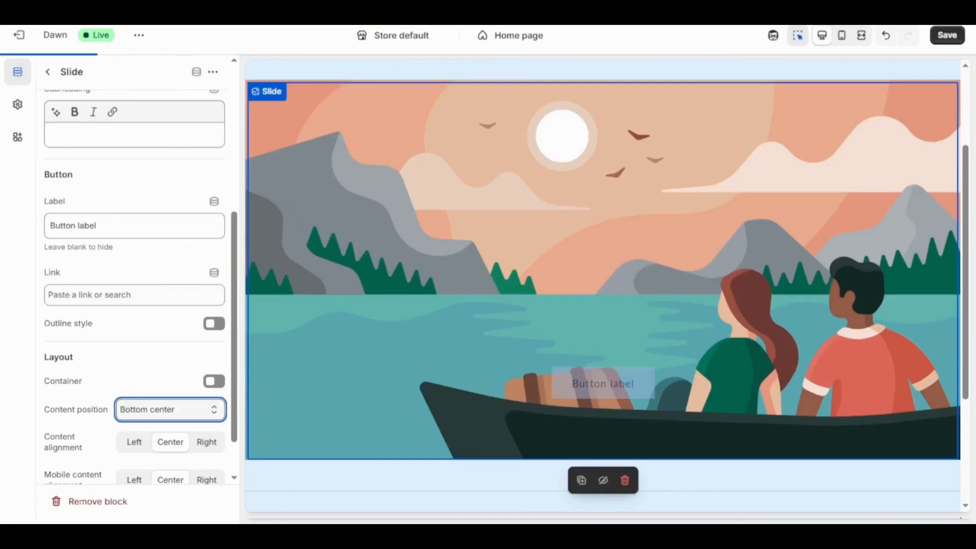
- Set the second slide's button label to SHOP TOYS and check its available link targets
triple_click(72, 226)
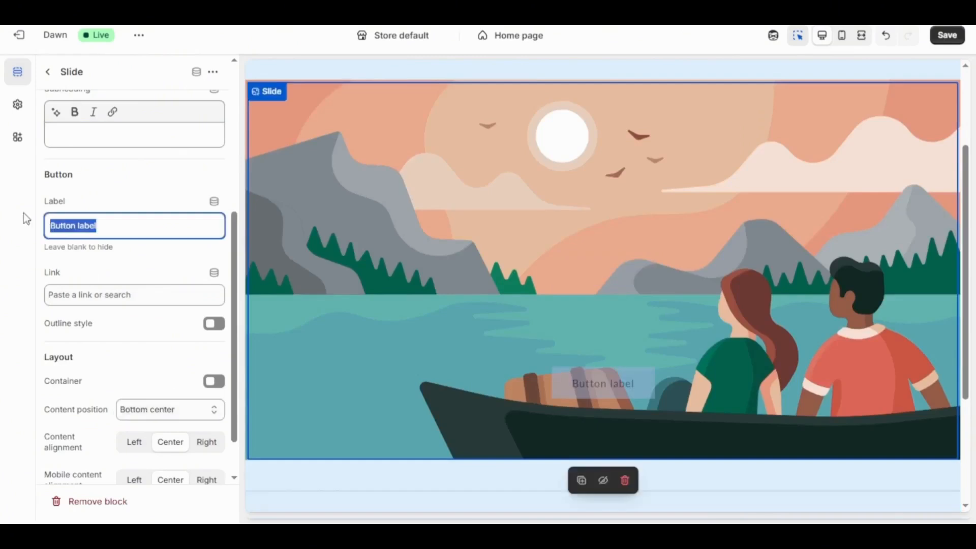
type("SHOP TOYS")
left_click(56, 290)
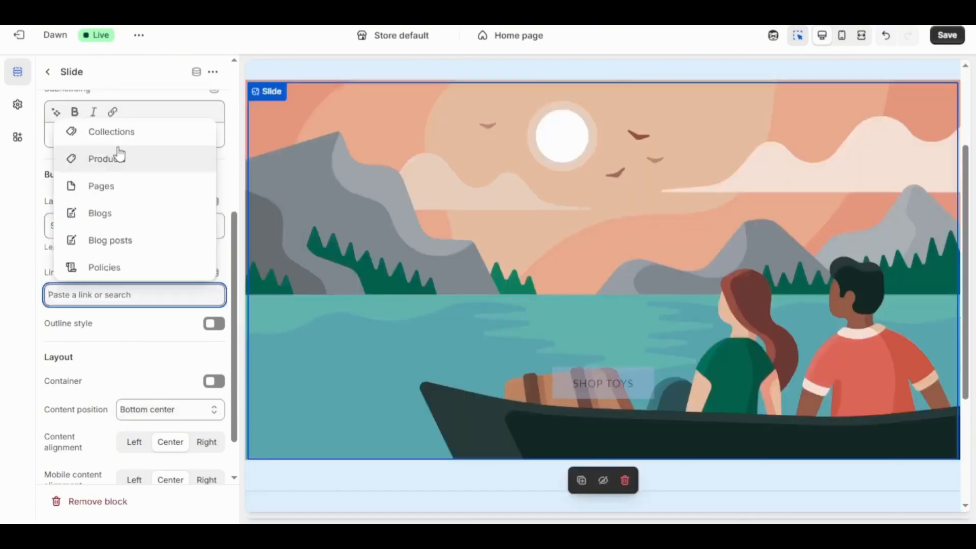
left_click(665, 388)
- Clear the heading and subheading text of the slideshow's third slide
scroll(631, 401, "down", 1)
left_click(617, 375)
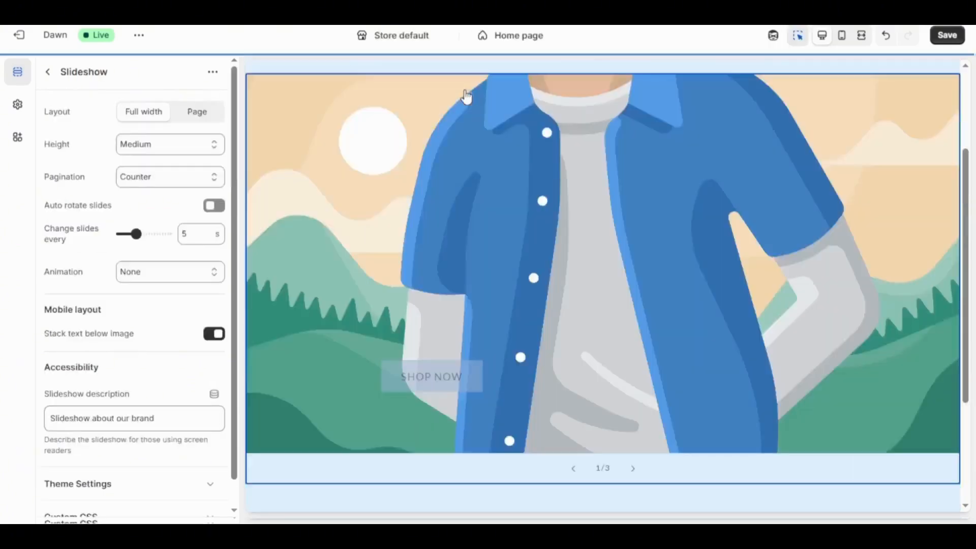
scroll(635, 470, "down", 2)
left_click(633, 402)
left_click(633, 402)
left_click(580, 163)
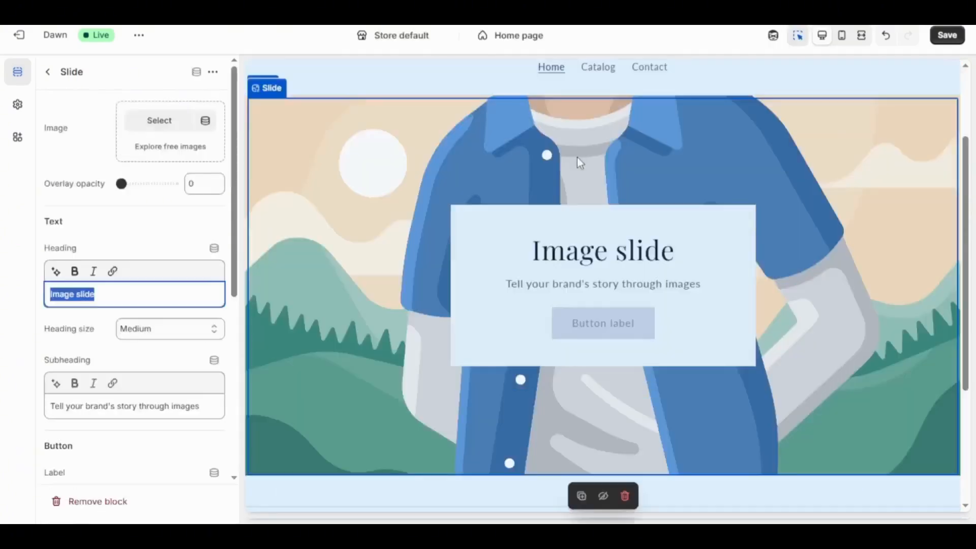
key("BackSpace")
left_click_drag(203, 406, 32, 406)
key("BackSpace")
- Turn off the third slide's container and set its content position to Bottom left
scroll(204, 447, "down", 4)
left_click(213, 449)
scroll(154, 372, "down", 3)
left_click(158, 355)
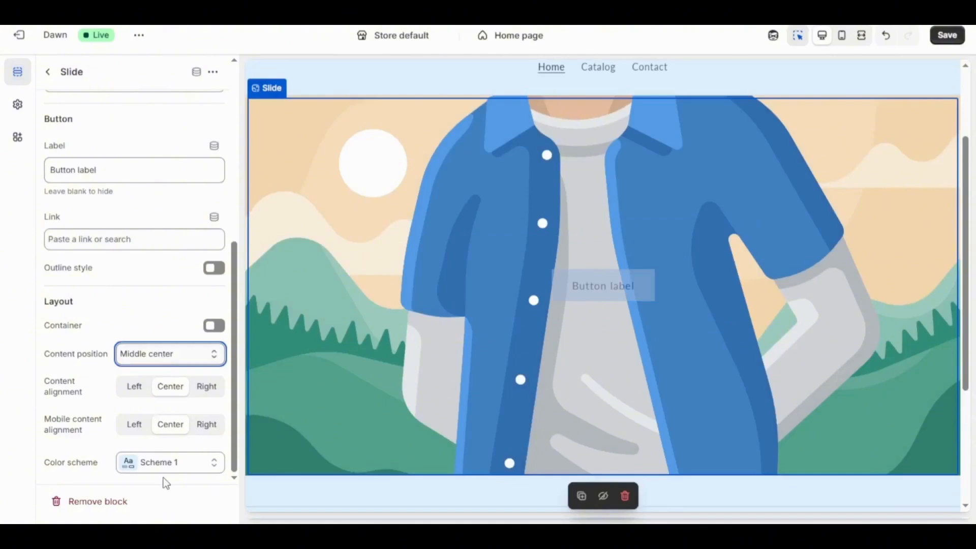
left_click(165, 483)
- Set the third slide's button label to SHOP BEDS
scroll(593, 390, "down", 2)
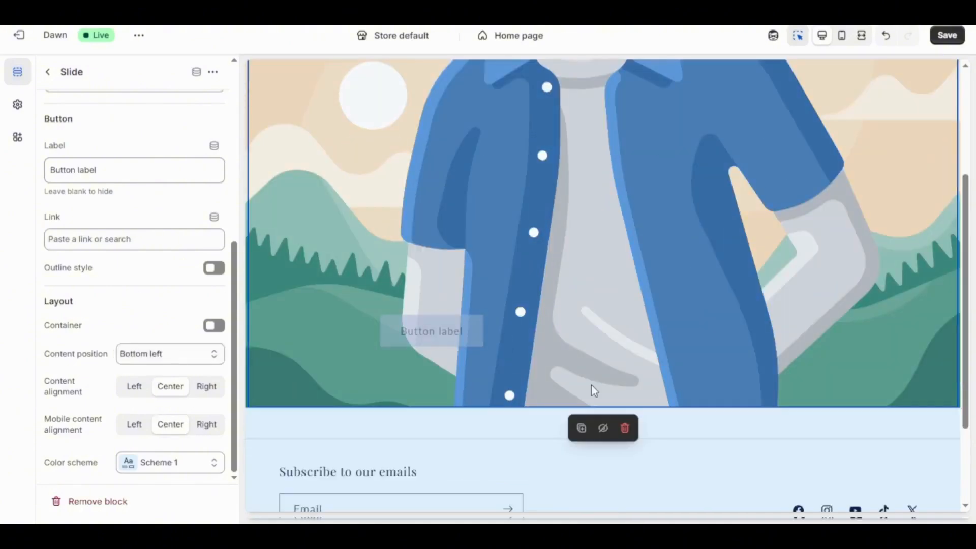
left_click_drag(123, 167, 39, 172)
type("SHOP NOW")
- Assign the NEW COLLECTION banner image to the slideshow's first slide
scroll(162, 214, "up", 5)
left_click(171, 122)
left_click(435, 310)
left_click(791, 459)
- Assign the FUN AND PLAY ALL DAY banner image to the slideshow's second slide
scroll(632, 315, "down", 3)
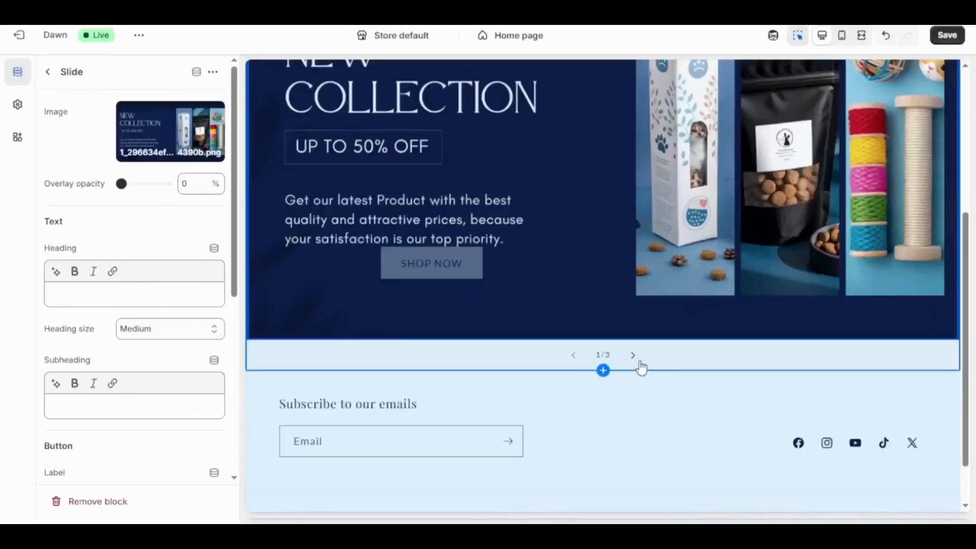
left_click(636, 358)
scroll(636, 358, "up", 5)
left_click(420, 285)
left_click(170, 122)
left_click(340, 305)
left_click(791, 459)
- Assign the COMFORT THEY DESERVE banner image to the slideshow's third slide
scroll(632, 351, "down", 3)
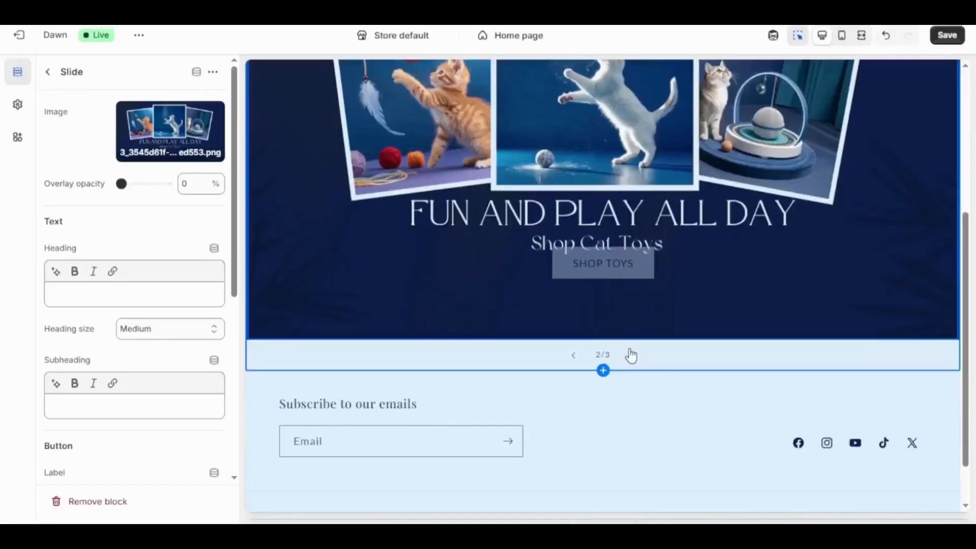
left_click(632, 355)
scroll(632, 350, "up", 2)
left_click(437, 275)
left_click(159, 120)
left_click(541, 307)
left_click(791, 460)
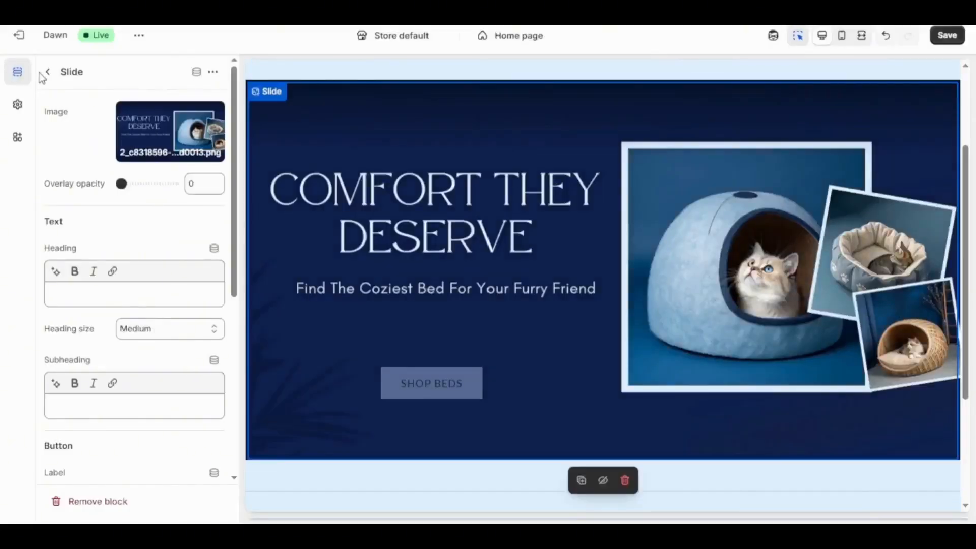
- Set the slideshow's height to Adapt to first image and its pagination to Dots, and page through the slides to check them
left_click(46, 72)
left_click(170, 147)
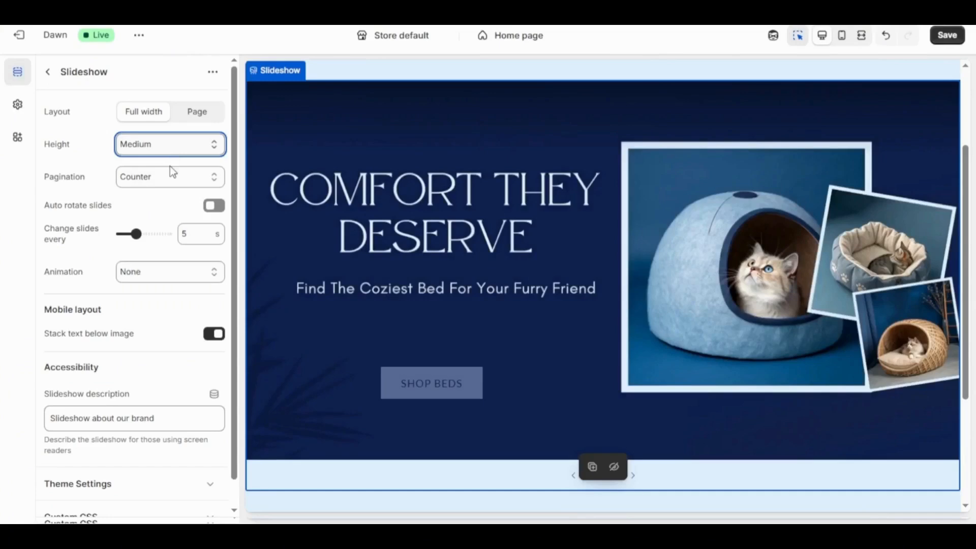
left_click(170, 166)
left_click(176, 183)
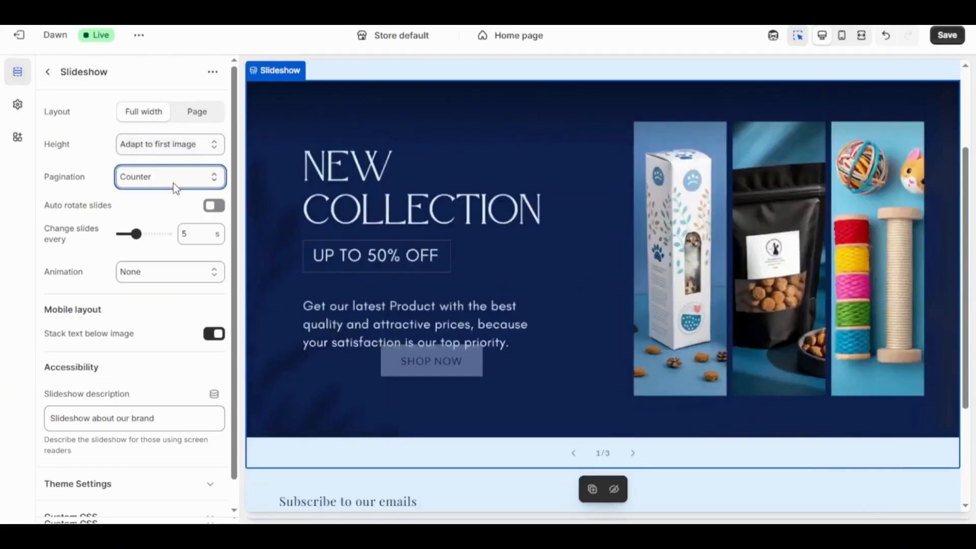
left_click(161, 201)
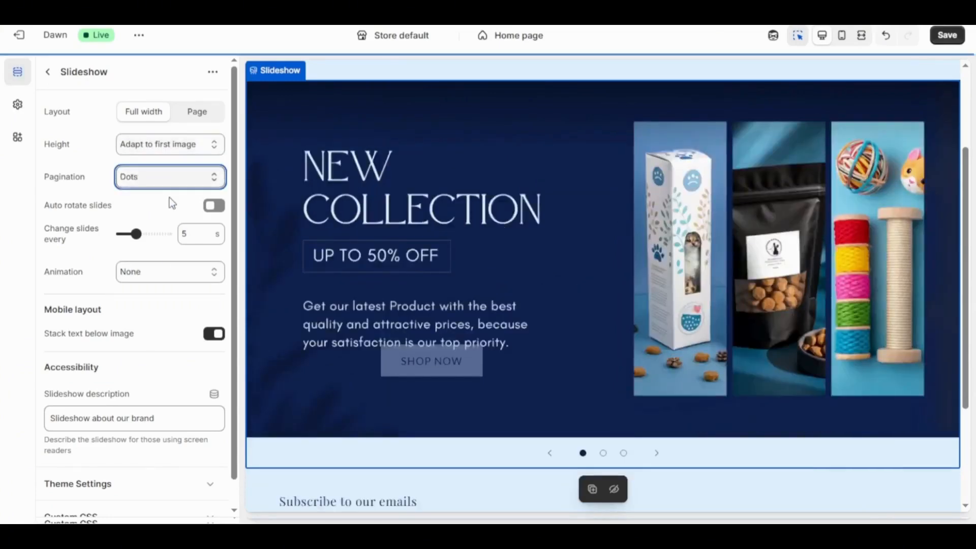
scroll(773, 407, "down", 3)
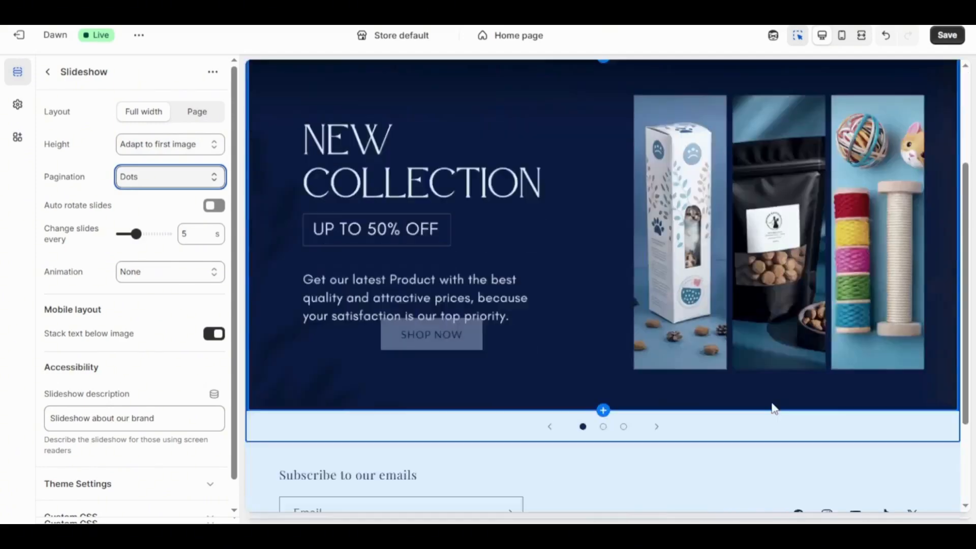
left_click(658, 450)
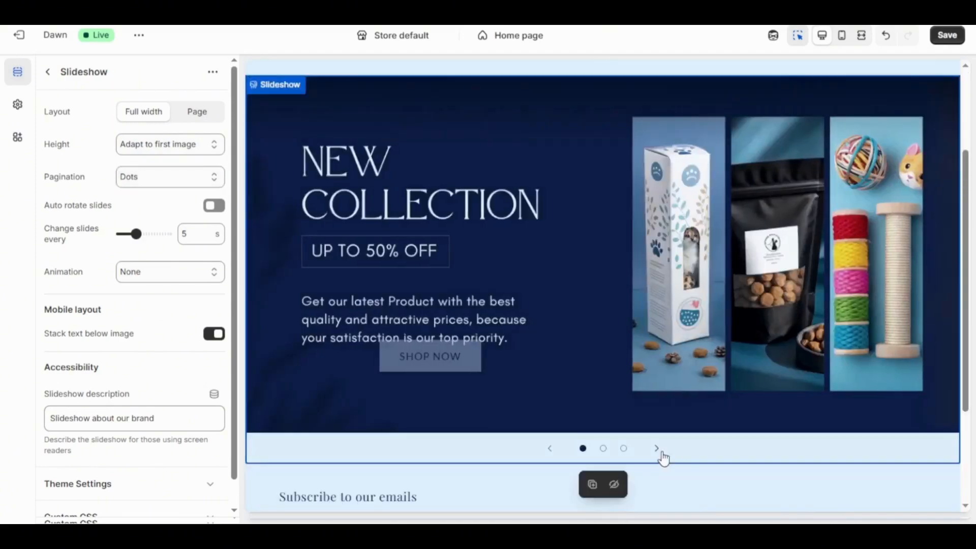
left_click(659, 451)
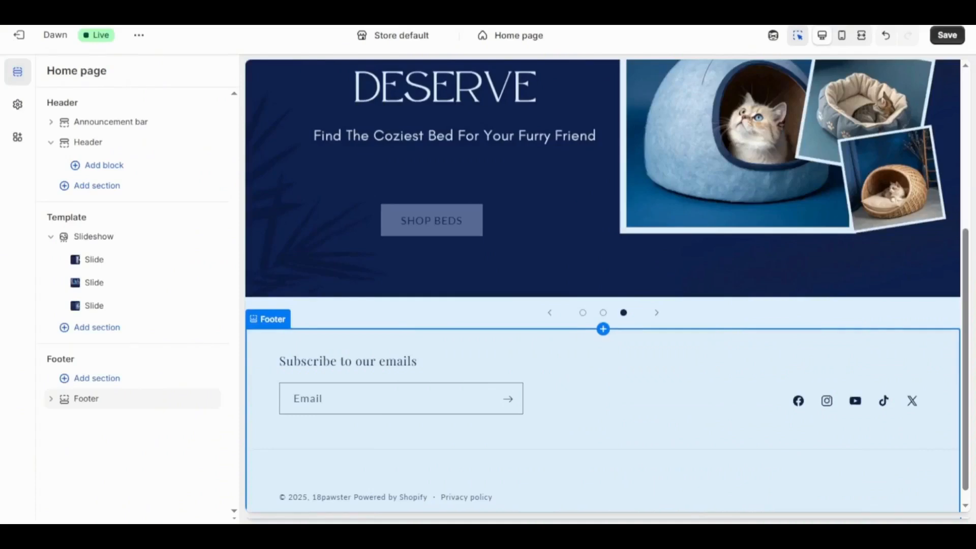
- Add a Rich text section below the slideshow and clear its body text
left_click(96, 328)
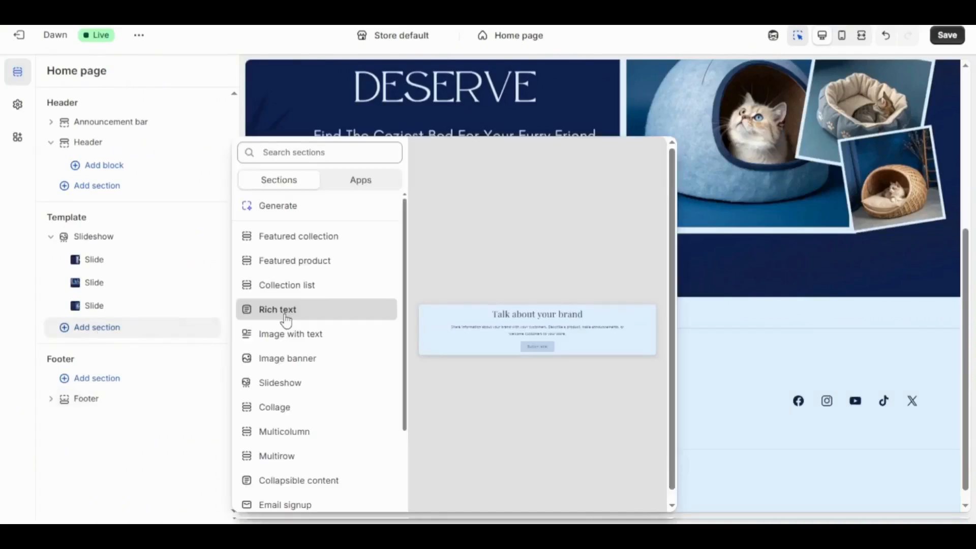
left_click(287, 321)
left_click(601, 285)
key("ctrl+a")
key("BackSpace")
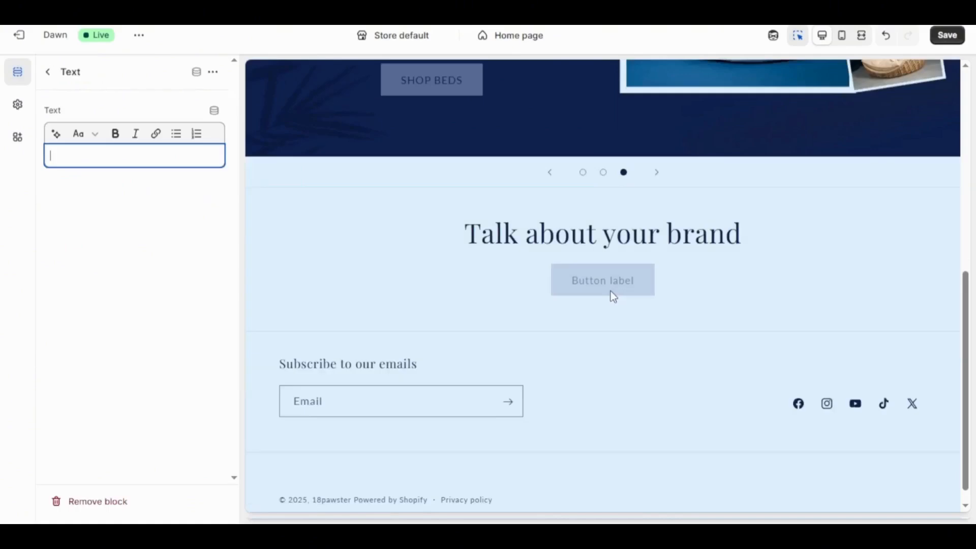
- Remove the button label from the Rich text section and set its heading to SHOP OUR CATEGORIES
left_click(613, 294)
left_click(625, 327)
double_click(580, 253)
type("SHOP OUR CATEGORIES")
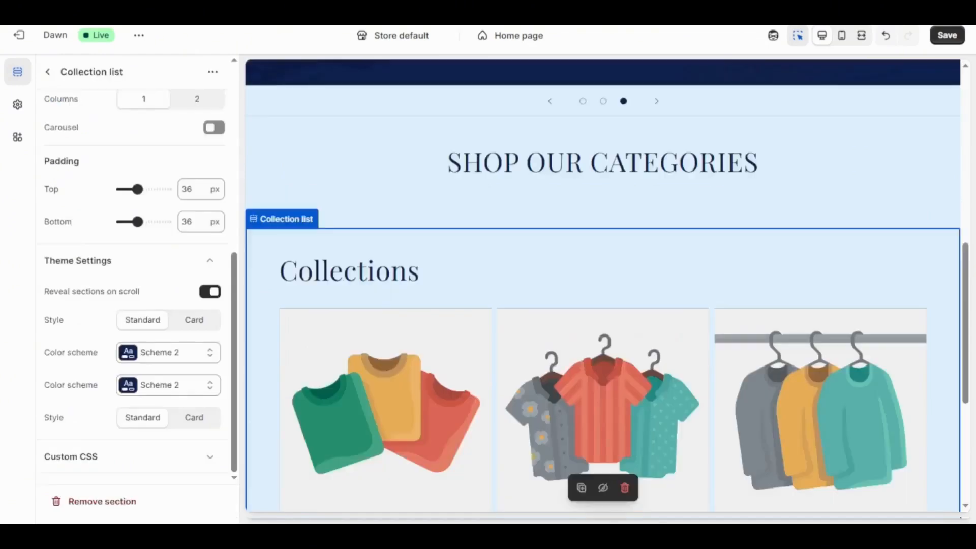
- Clear the Collection list section's heading and assign the Cat Beds collection to its first block
scroll(150, 342, "up", 7)
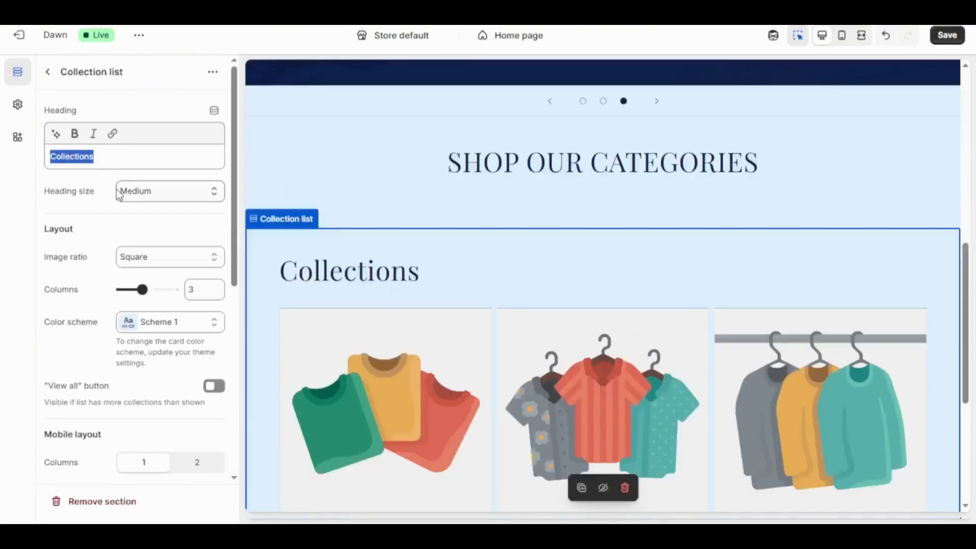
key("BackSpace")
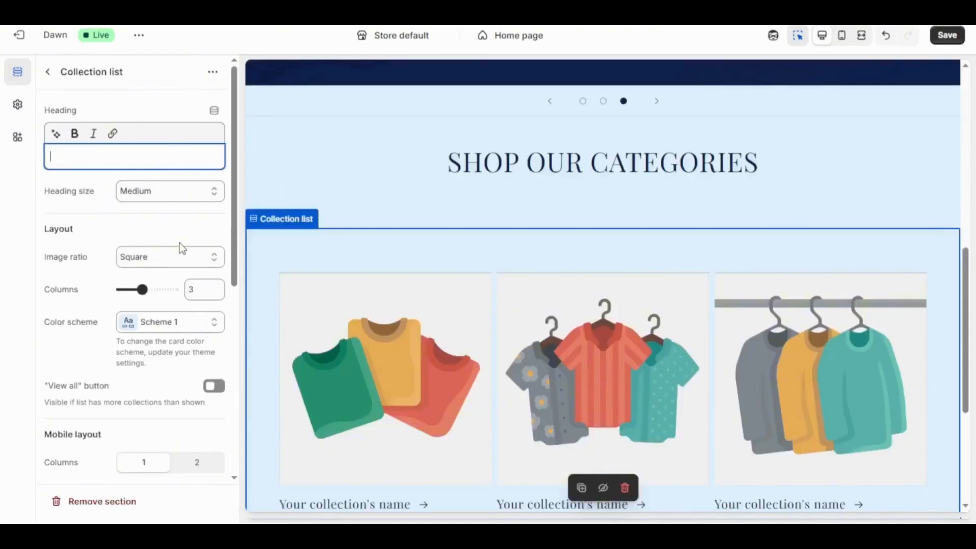
left_click(327, 322)
left_click(152, 112)
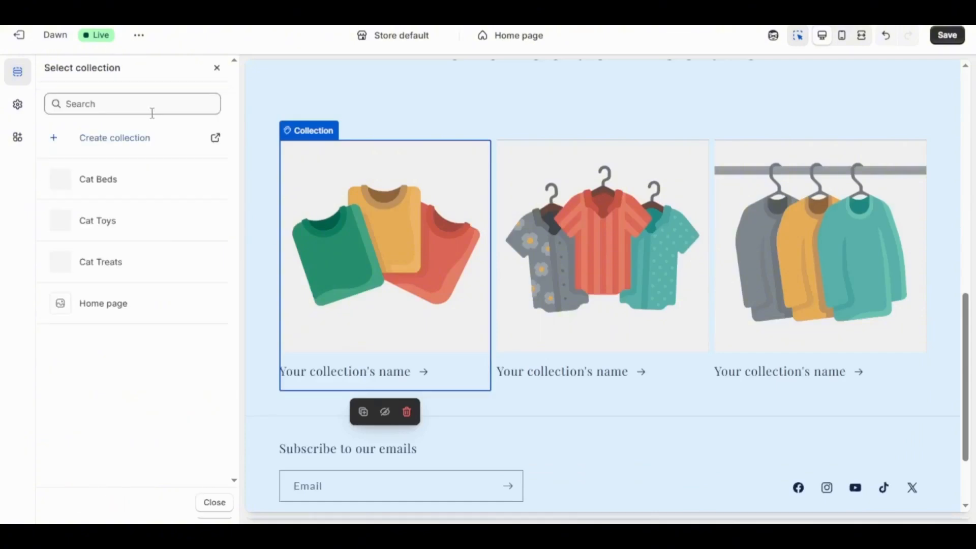
left_click(121, 188)
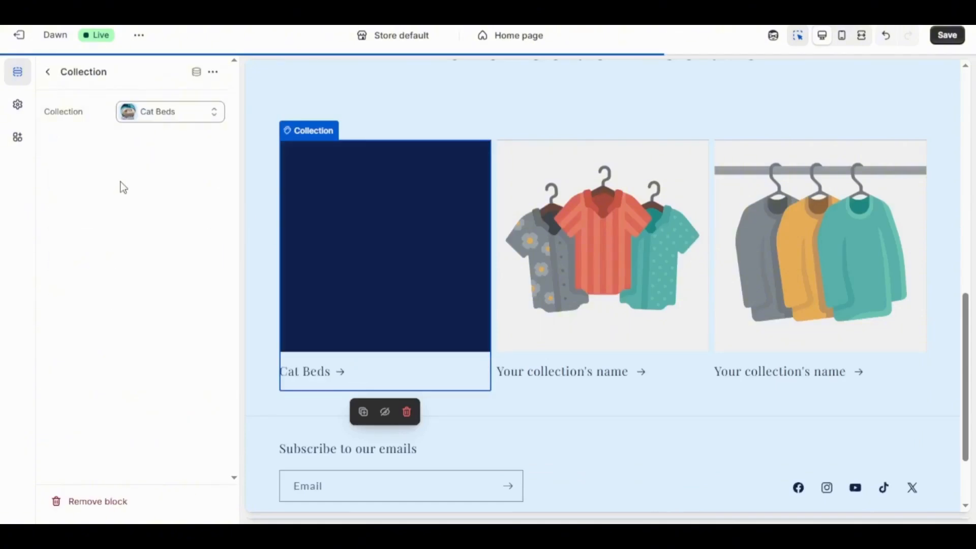
- Assign the Cat Toys and Cat Treats collections to the second and third blocks of the Collection list
left_click(605, 244)
left_click(138, 115)
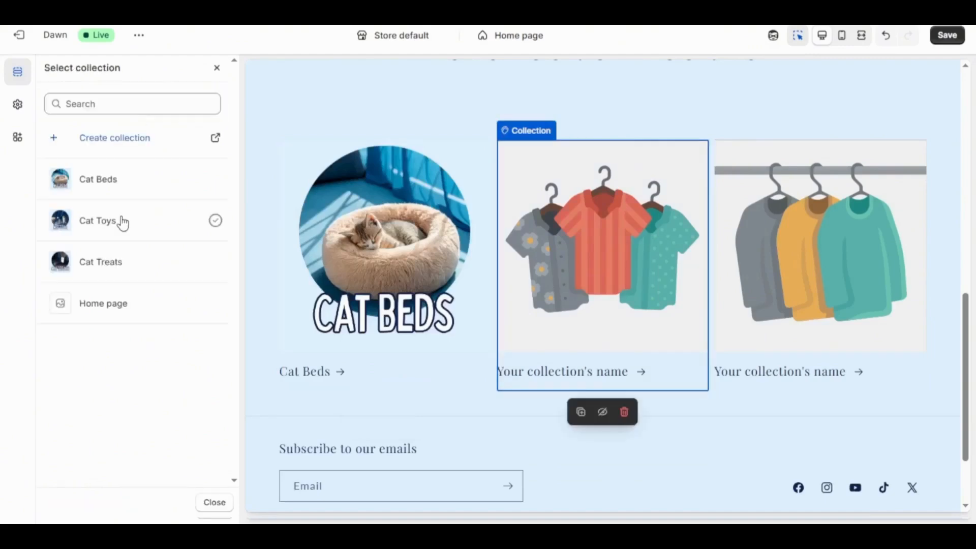
left_click(122, 222)
left_click(834, 276)
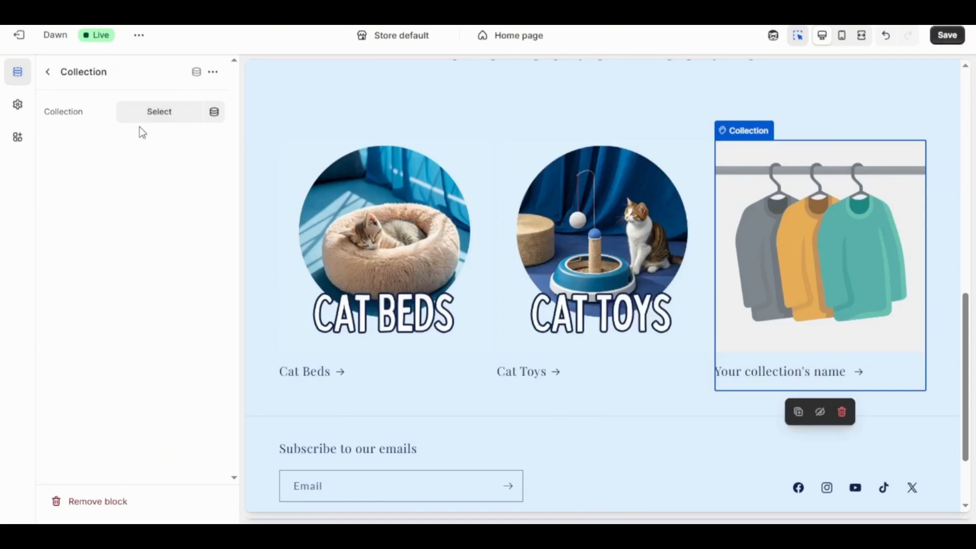
left_click(159, 111)
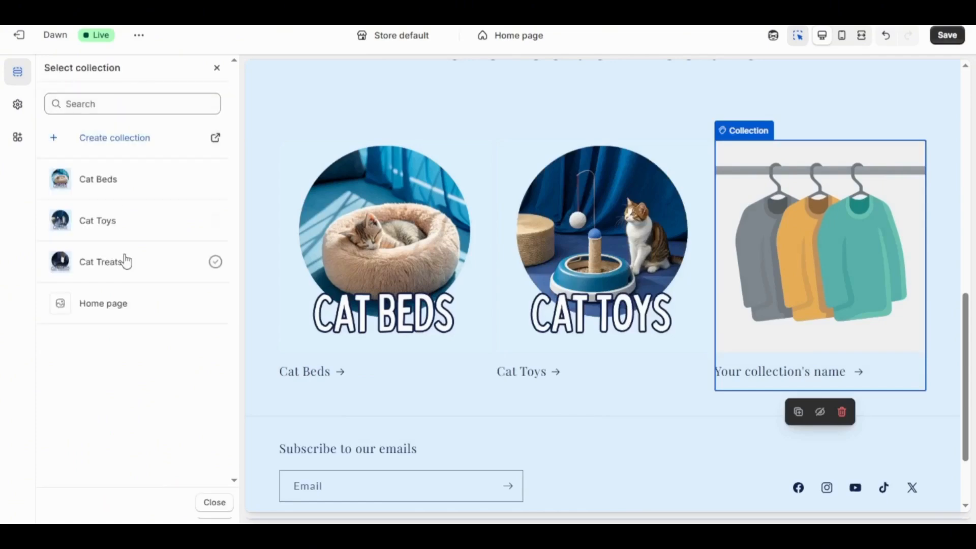
left_click(126, 262)
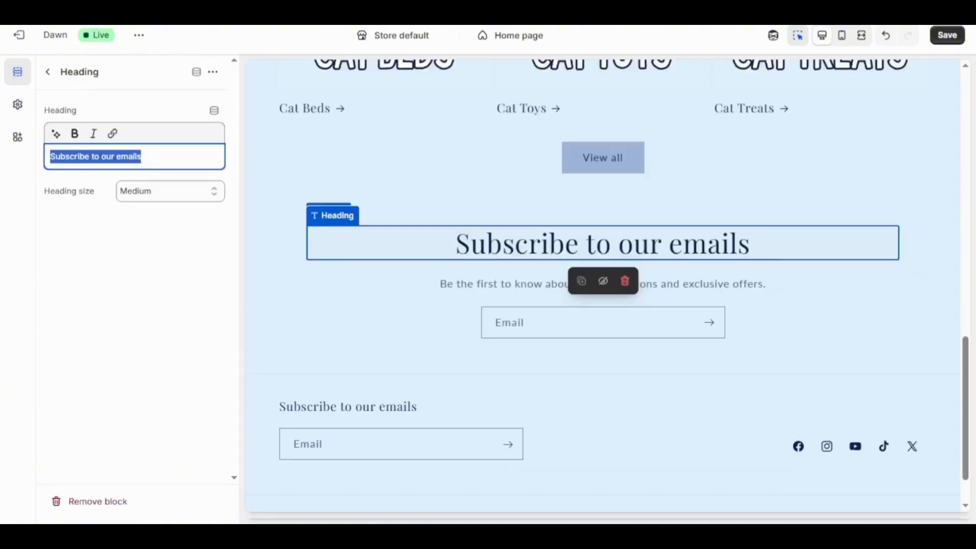
- Set the Email signup heading to SUBSCRIBE TO OUR EMAILS and the section's color scheme to Scheme 2
type("SUBSCRIBE TO OUR EMAILS")
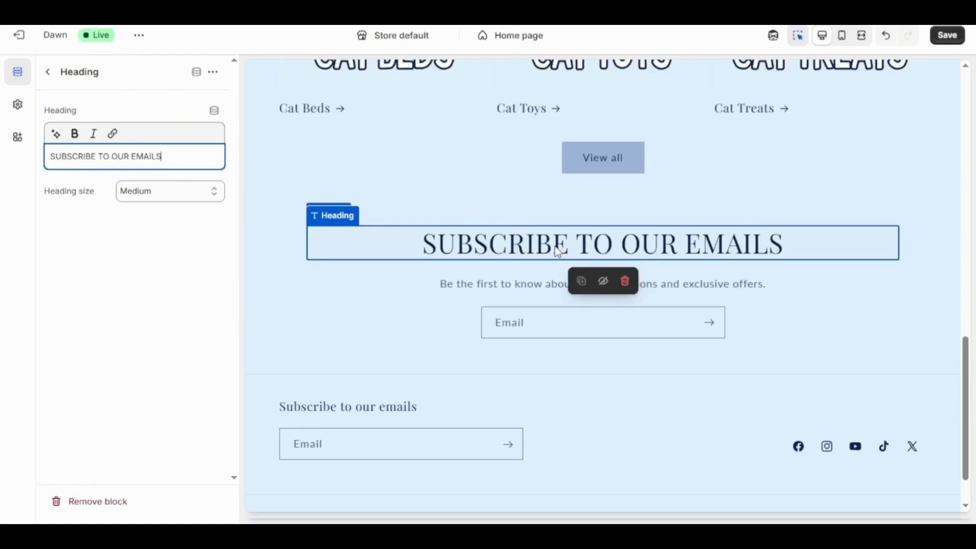
left_click(529, 284)
left_click(294, 214)
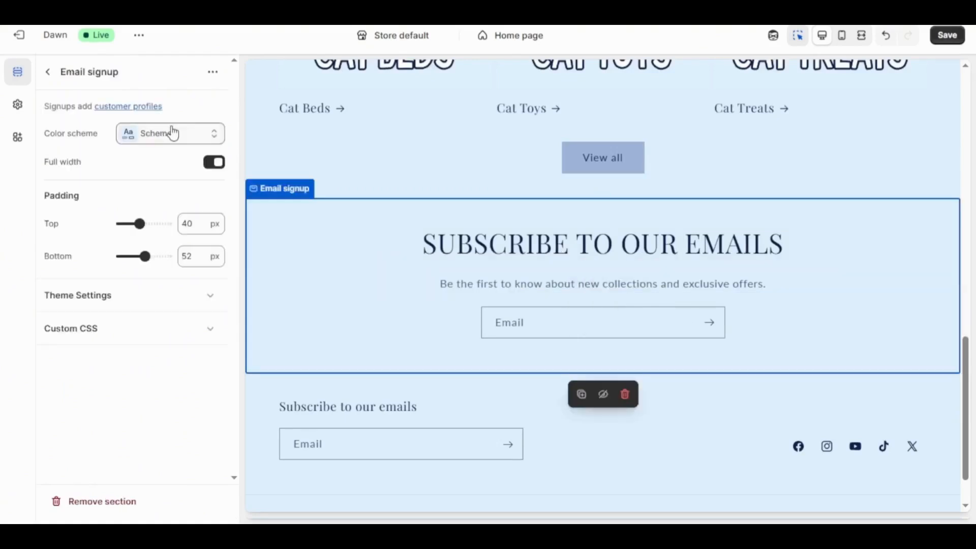
left_click(173, 133)
left_click(188, 206)
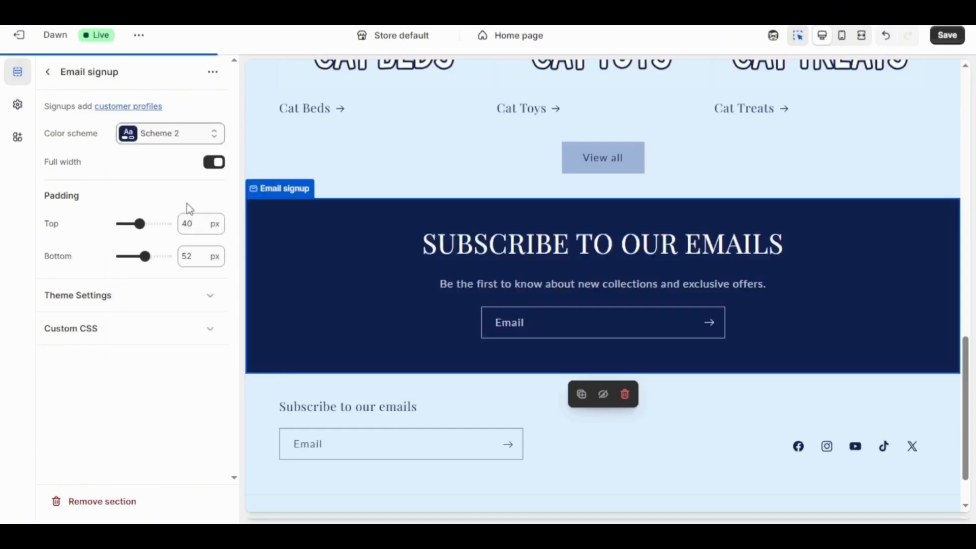
- Add an Image banner section to the home page template below the Email signup section
left_click(47, 72)
left_click(205, 394)
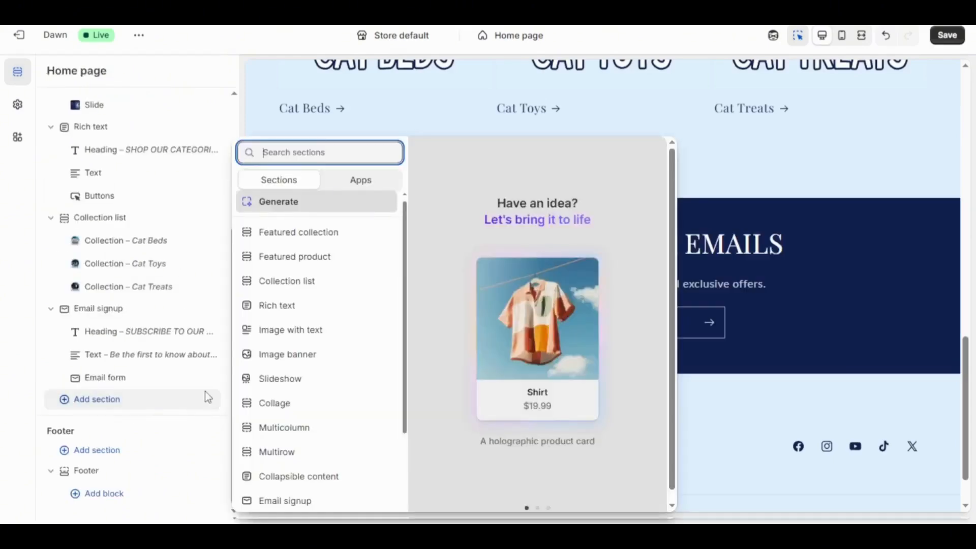
left_click(298, 354)
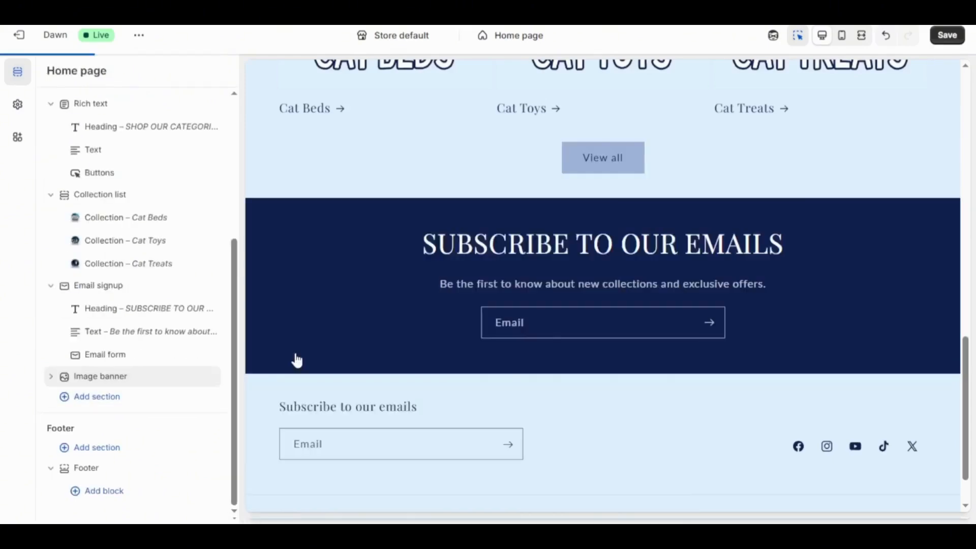
- Clear the heading and body text of the new Image banner section
left_click(554, 258)
left_click(566, 268)
key("ctrl+a")
key("BackSpace")
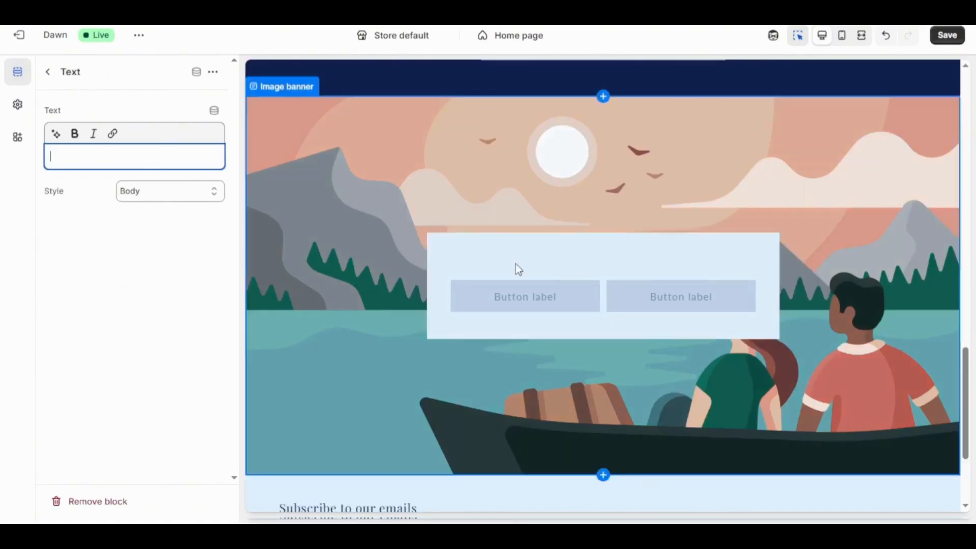
- Turn off the desktop content container of the Image banner section
left_click(517, 266)
scroll(211, 379, "down", 1)
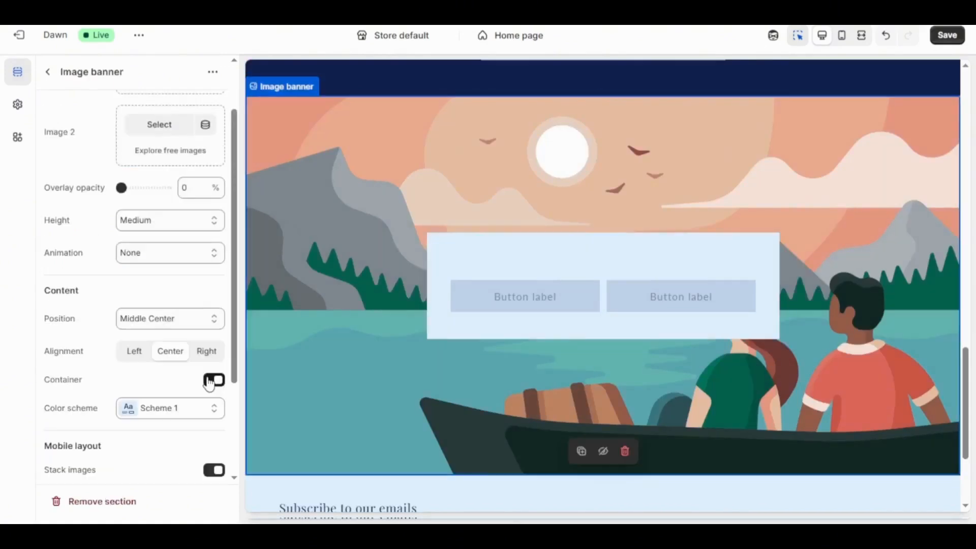
left_click(212, 380)
- Clear the banner's first button label and set its second button label to SHOP NOW
left_click(473, 268)
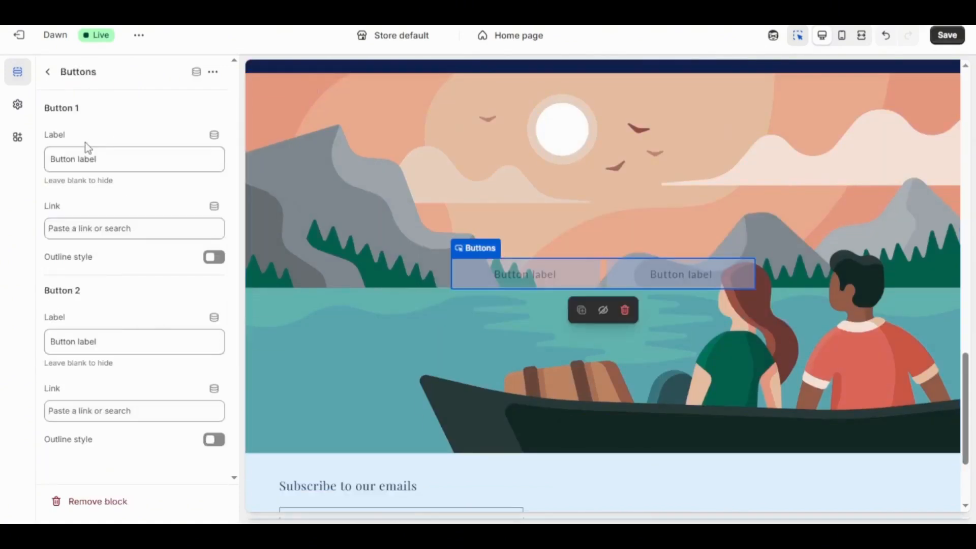
left_click(86, 152)
key("ctrl+a")
key("BackSpace")
left_click(107, 343)
key("ctrl+a")
type("SHOP NOW")
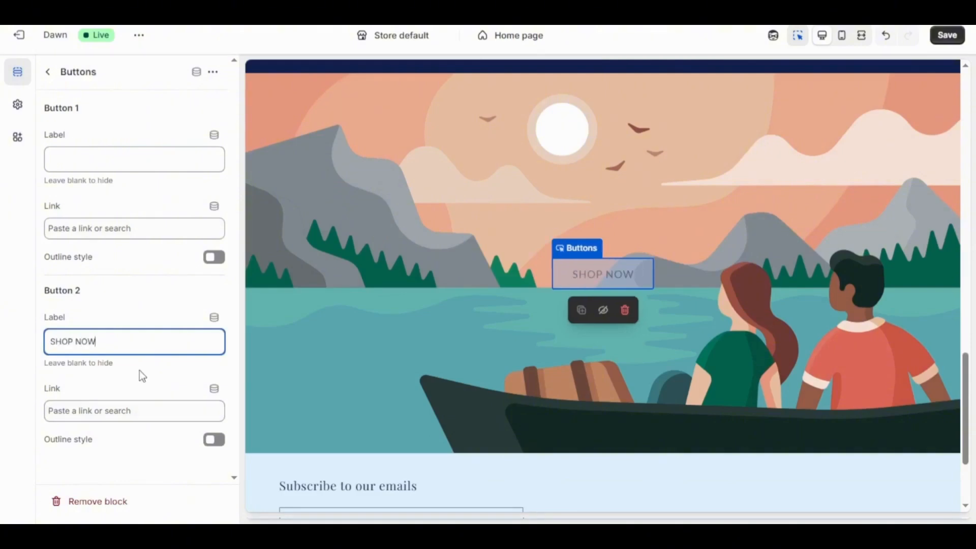
- Set the Image banner's content position to Bottom Center
left_click(481, 188)
left_click(161, 322)
left_click(170, 456)
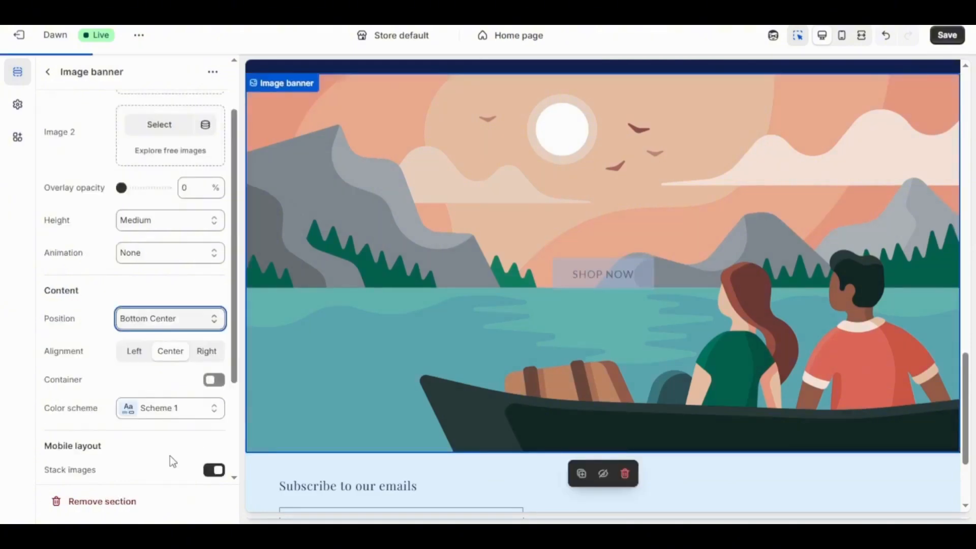
- Use 2nd_Banner_3.png as the Image banner's first image and adapt the banner height to that image
scroll(134, 178, "up", 2)
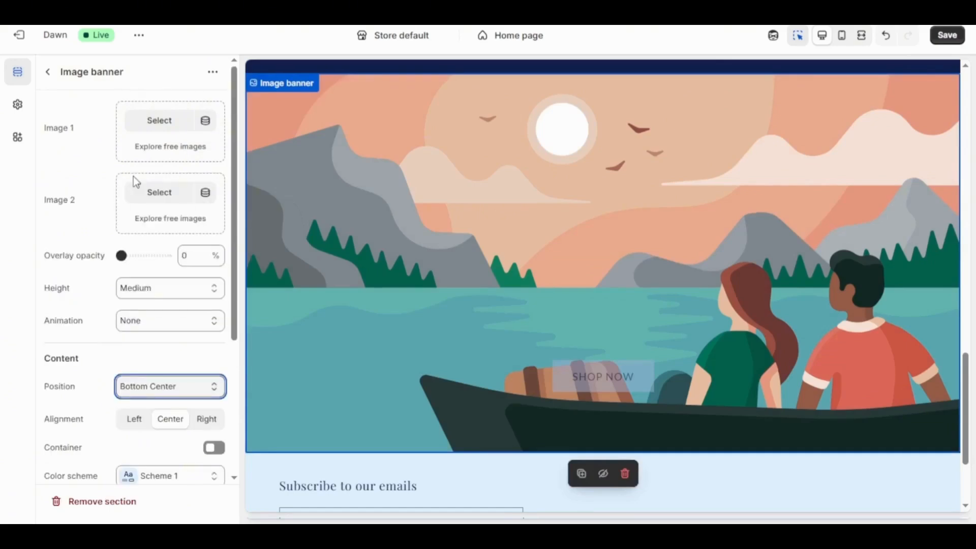
left_click(163, 122)
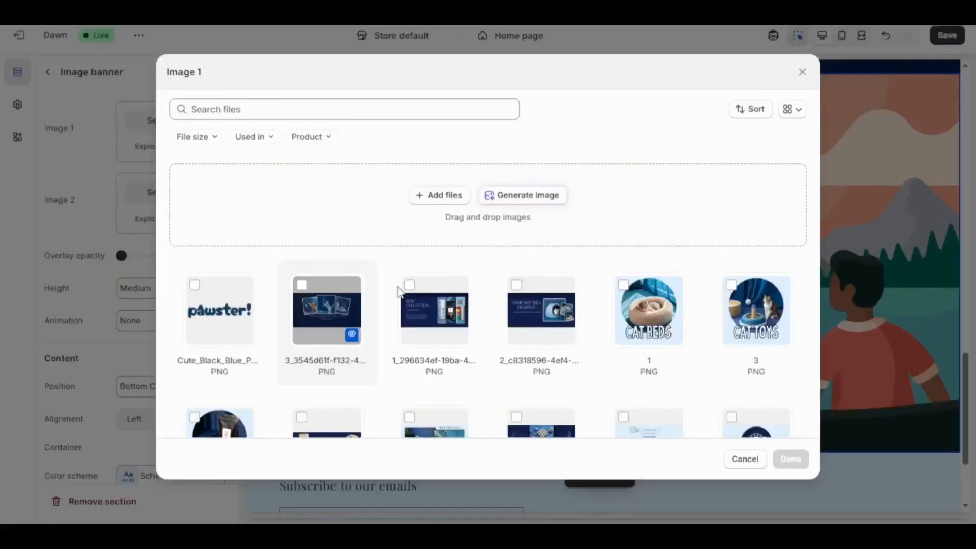
scroll(400, 291, "down", 3)
left_click(327, 306)
left_click(790, 458)
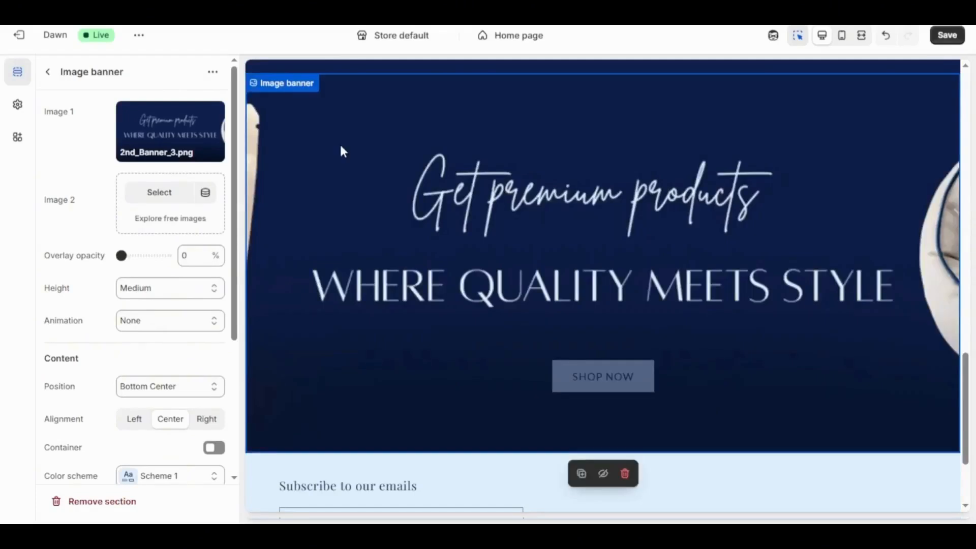
left_click(184, 283)
left_click(181, 311)
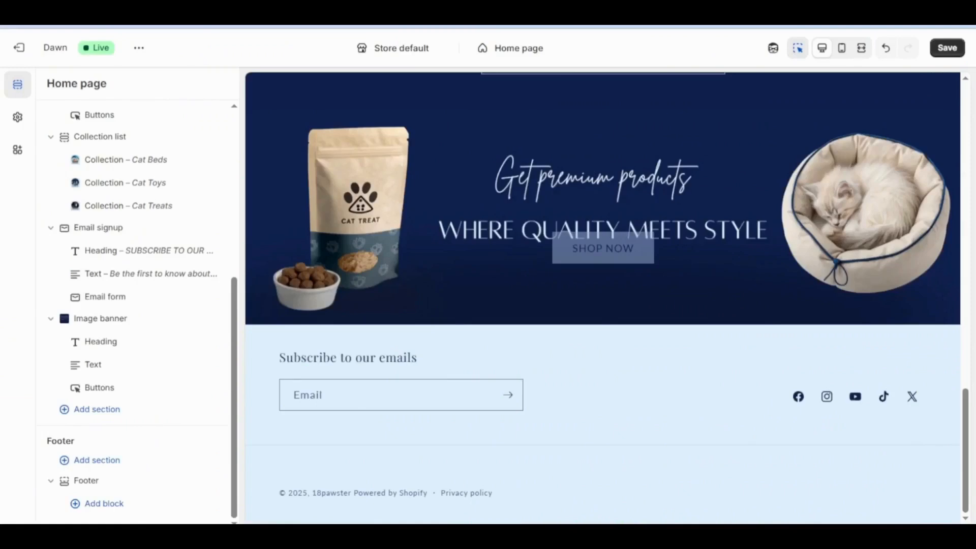
- Add a Featured collection section below the Image banner with the heading FEATURED COLLECTION
left_click(97, 409)
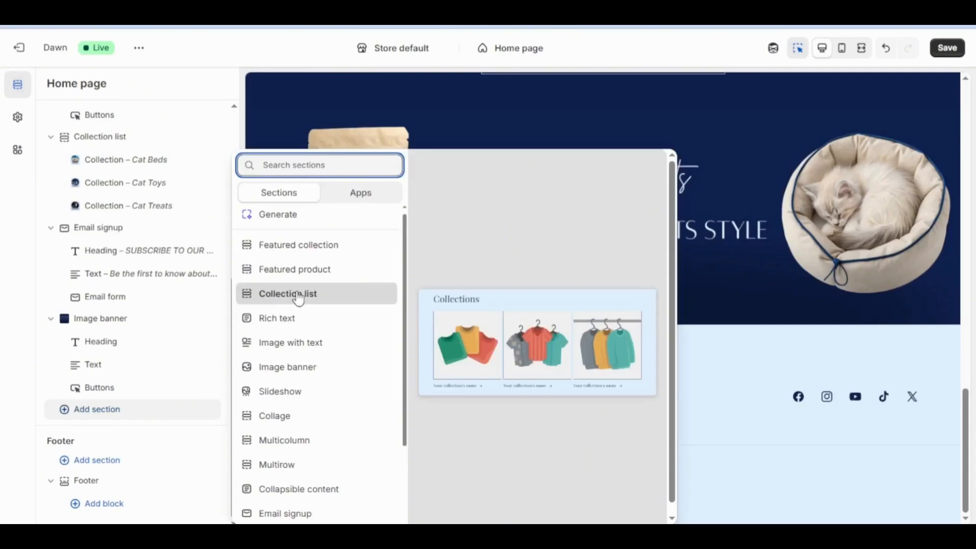
left_click(285, 245)
type("FEATURED COLLECTION")
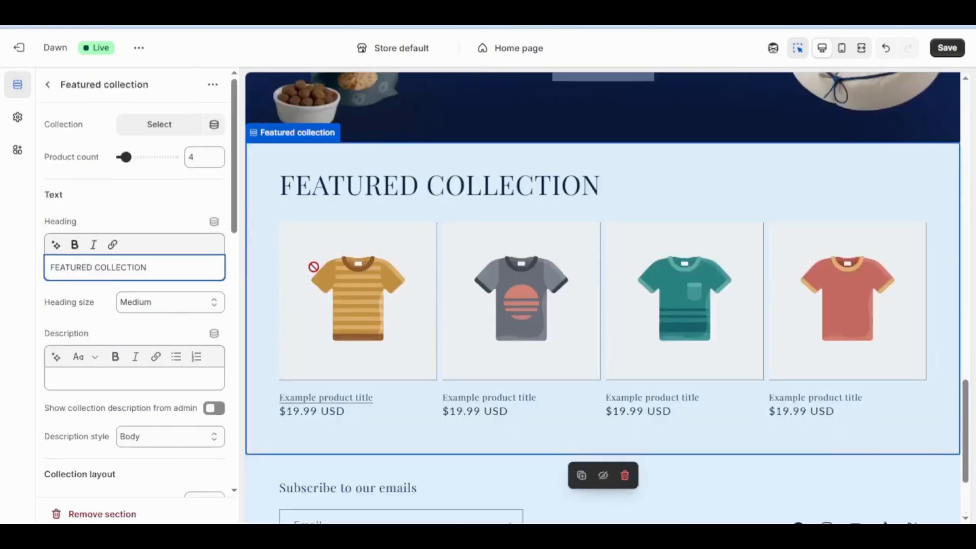
left_click(267, 260)
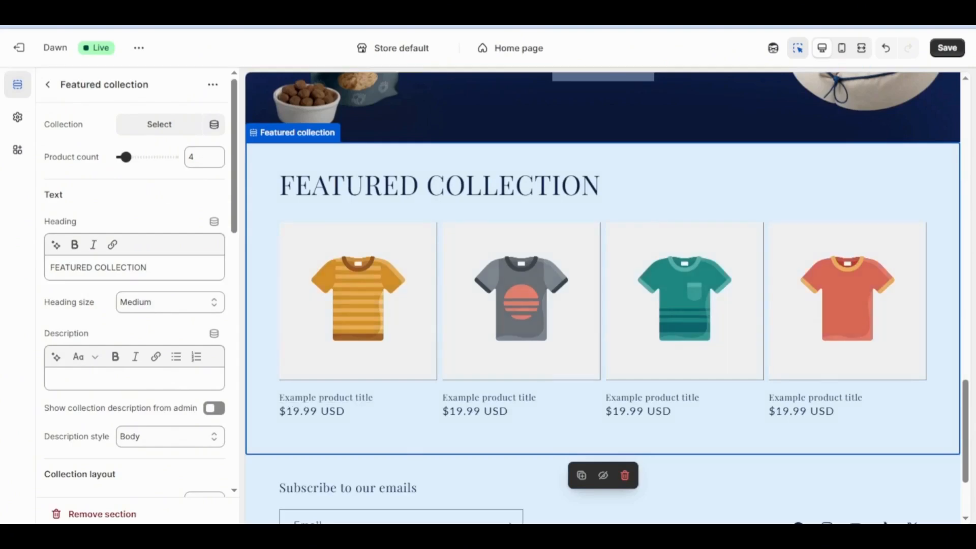
triple_click(98, 268)
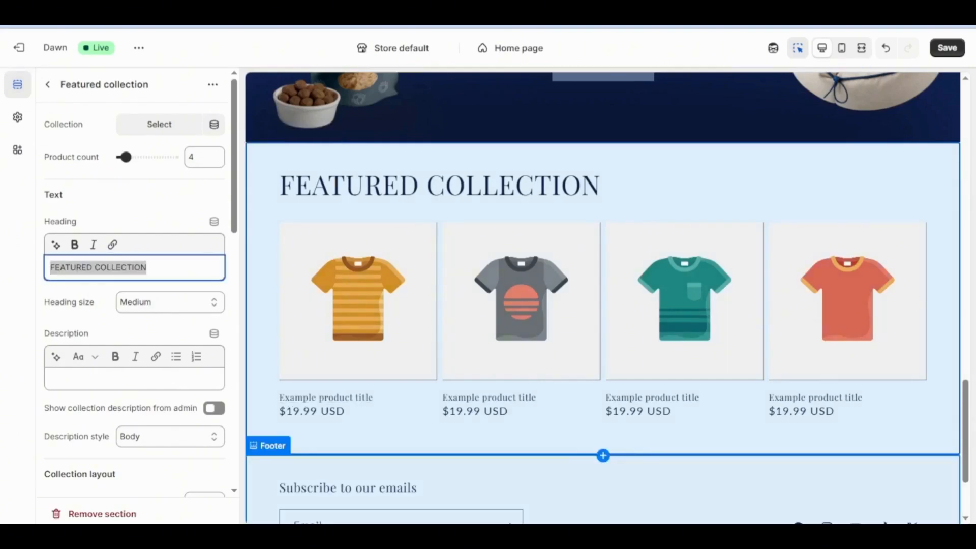
- Assign the FEATURED COLLECTION collection to the Featured collection section
left_click(141, 111)
left_click(152, 131)
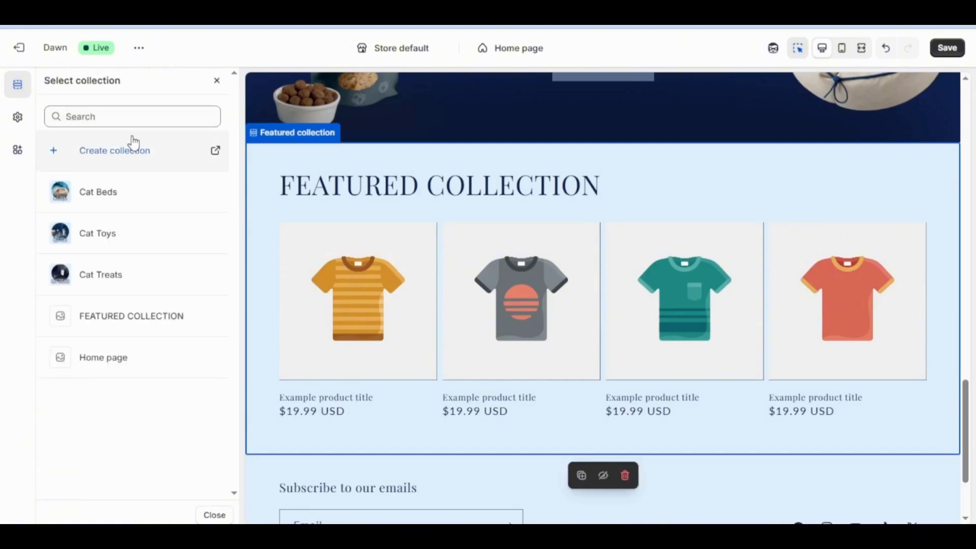
left_click(126, 318)
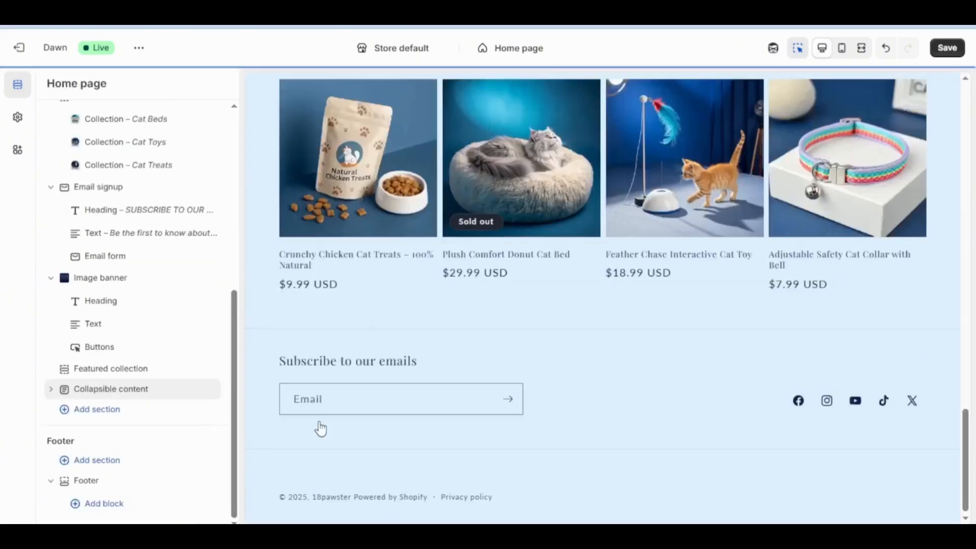
- Add a Collapsible content section with the Row container layout and the heading FREQUENTLY ASKED QUESTIONS
left_click(322, 302)
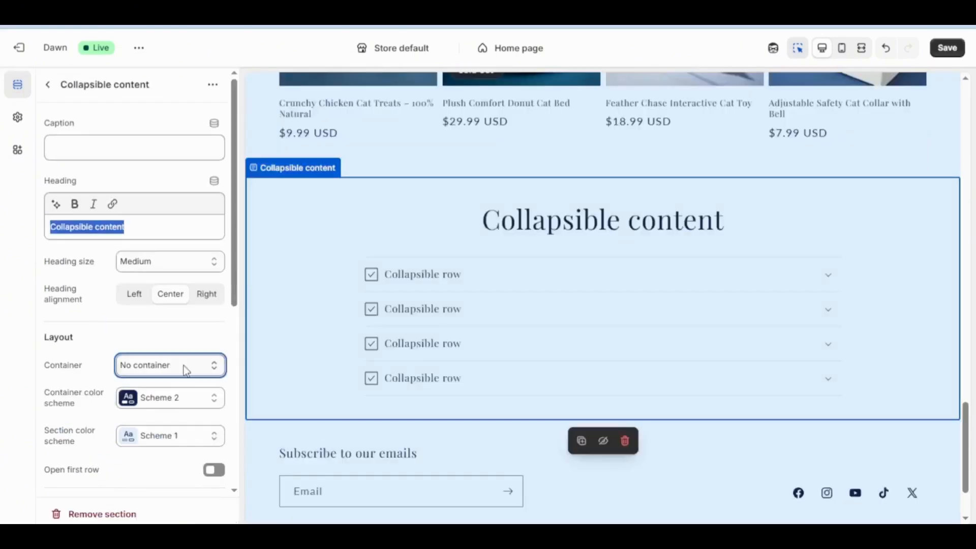
left_click(178, 395)
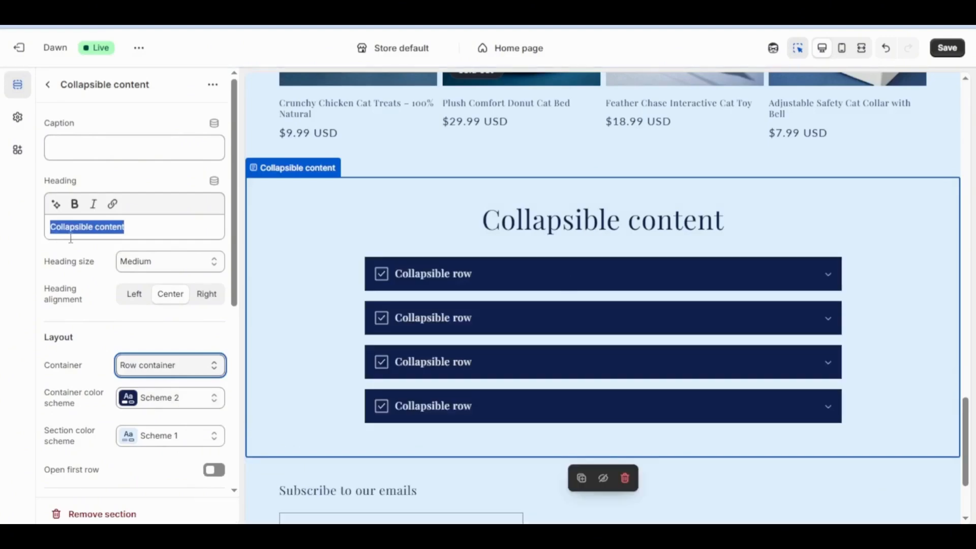
left_click(131, 227)
left_click_drag(131, 227, 45, 226)
type("FREQUENTLY ASKED QUESTIONS")
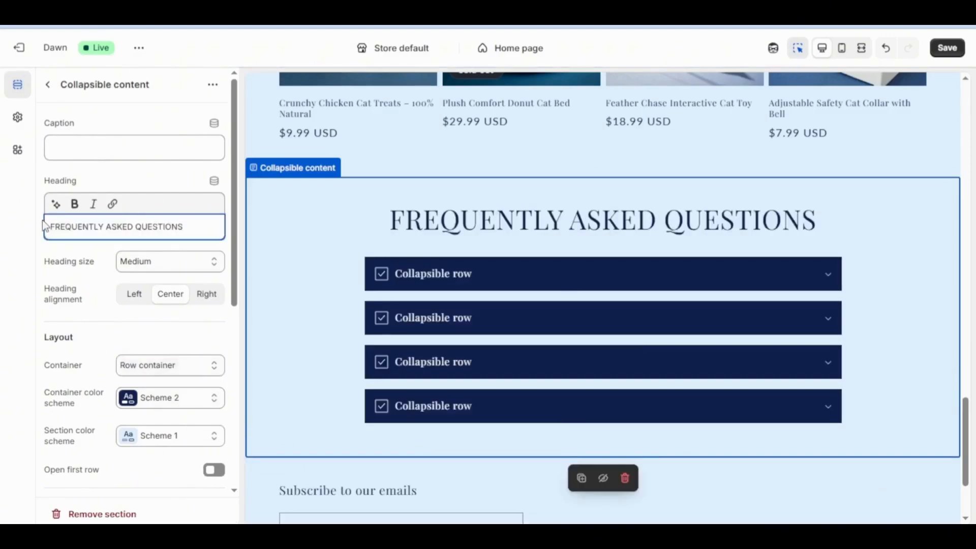
- Give the first collapsible row the Question mark icon, the heading "What makes your cat products different from others?" and an answer about comfort and safety
left_click(572, 274)
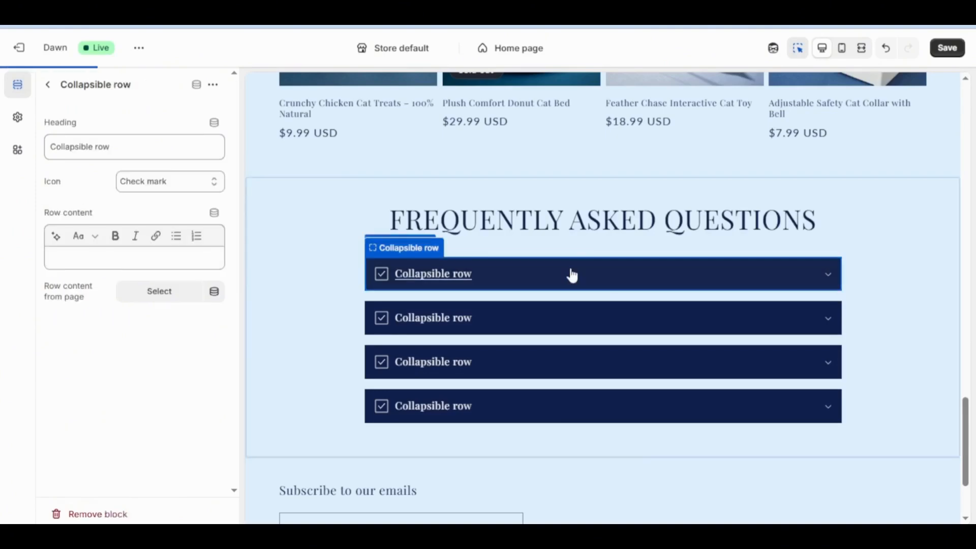
left_click(178, 183)
key("q")
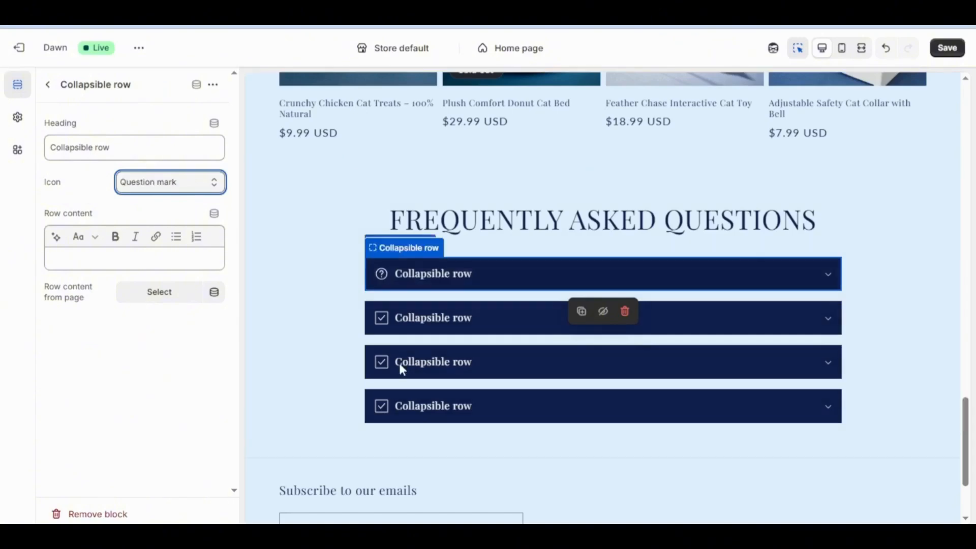
key("shift+Tab")
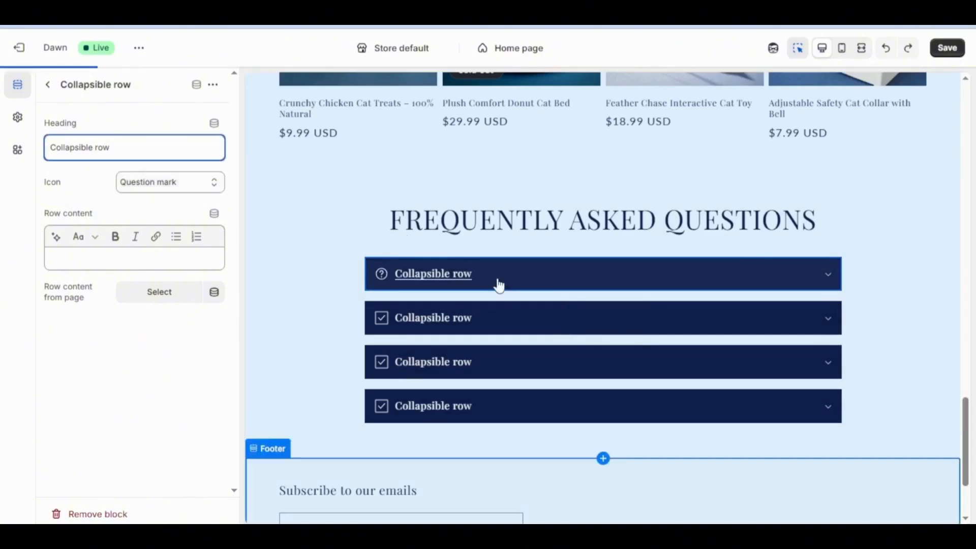
key("ctrl+a")
type("What makes your cat products different from others?")
left_click(163, 270)
type("Our products are designed with both comfort and safety in mind. We use pet-safe materials, durable stitching, and designs tested by real cats to ensure your furry friend loves every item — from toys to beds to treats.")
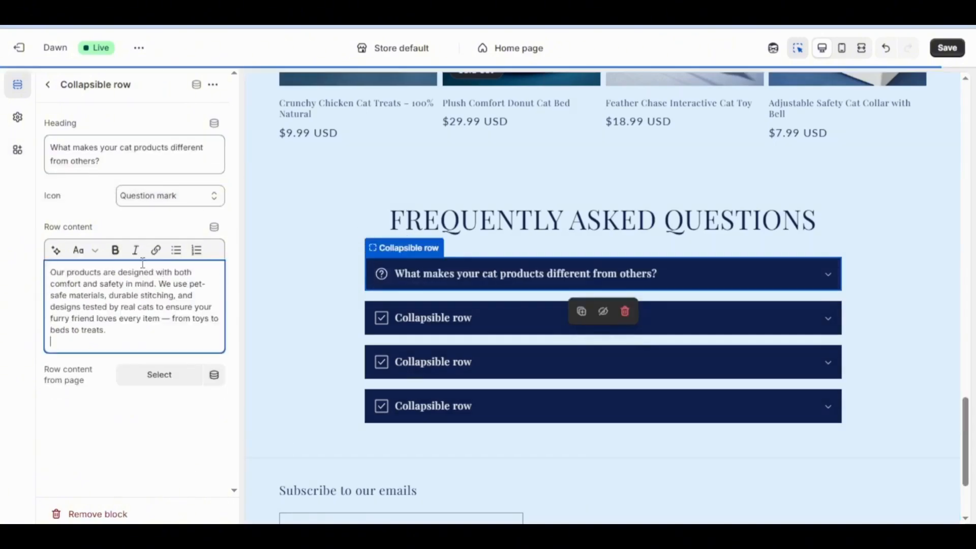
- Give the second collapsible row the Question mark icon, the heading "Are your cat treats healthy and safe?" and an answer about natural ingredients
left_click(371, 316)
left_click(156, 184)
key("q")
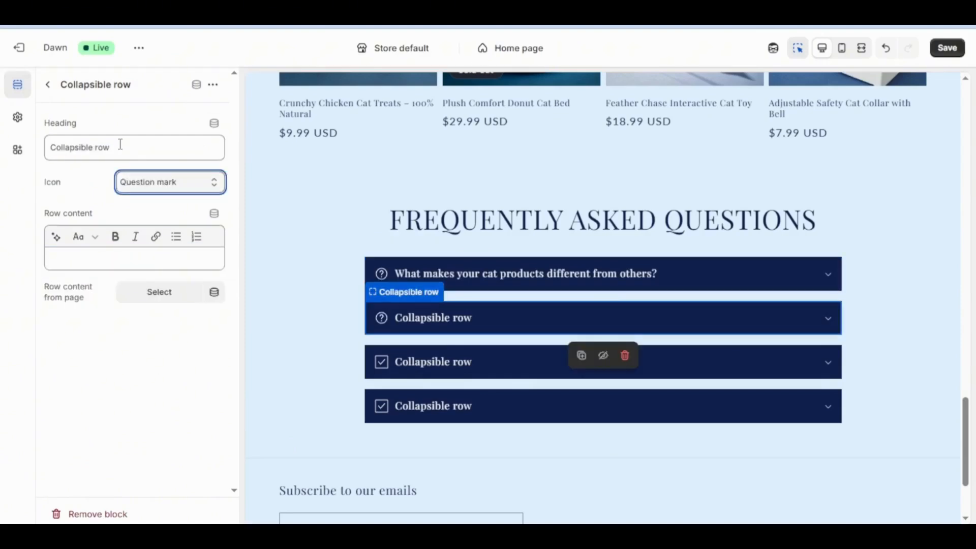
key("shift+Tab")
type("Are your cat treats healthy and safe?")
left_click(117, 266)
type("Absolutely! All our treats are made with natural ingredients, free from artificial colors or preservatives. They're packed with real protein and nutrients to keep your cat healthy and happy.")
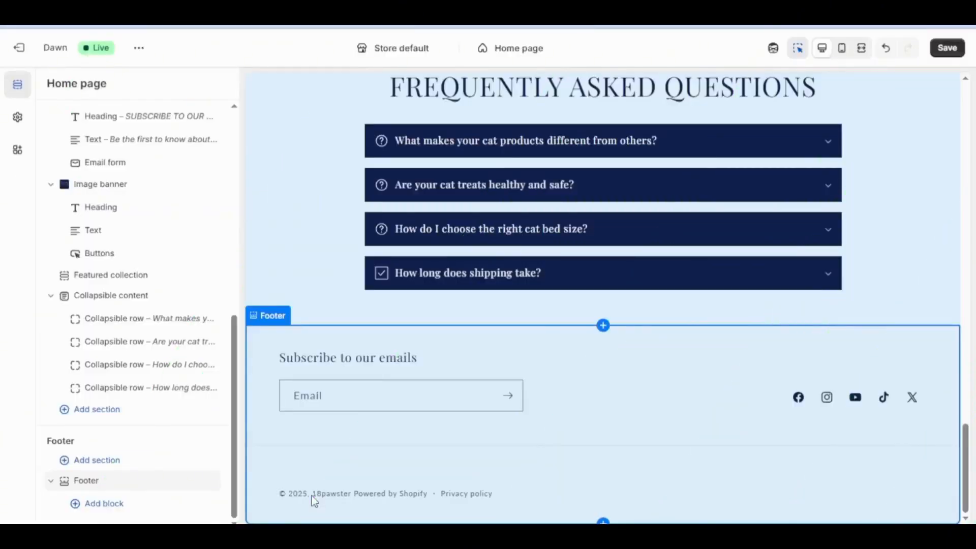
- Add a second Image banner section below the Collapsible content and turn off its desktop and mobile containers
left_click(97, 410)
left_click(284, 305)
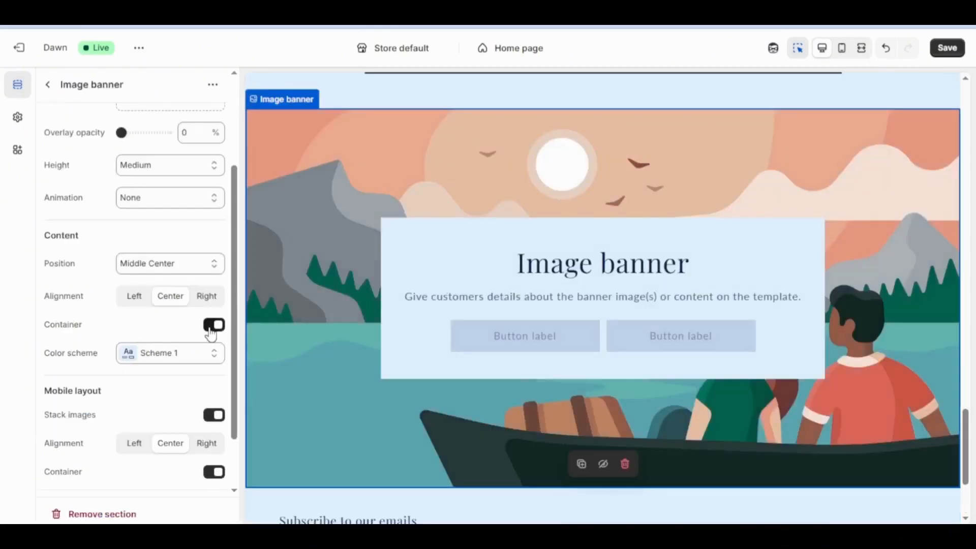
left_click(214, 324)
scroll(201, 421, "down", 2)
left_click(213, 405)
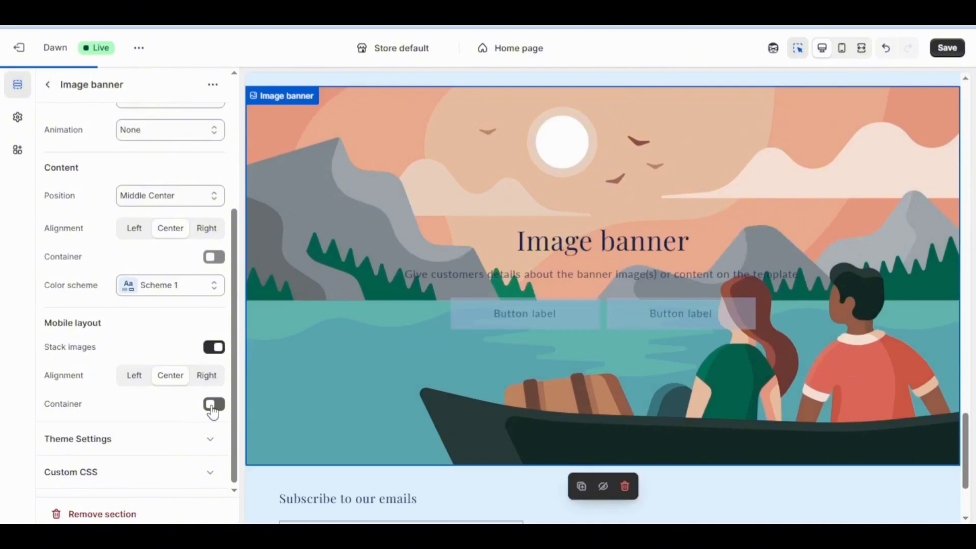
- Clear the new banner's first button label and fill in the heading ABOUT OUR BRAND with a brand description as its text
left_click(457, 319)
left_click_drag(99, 172, 35, 172)
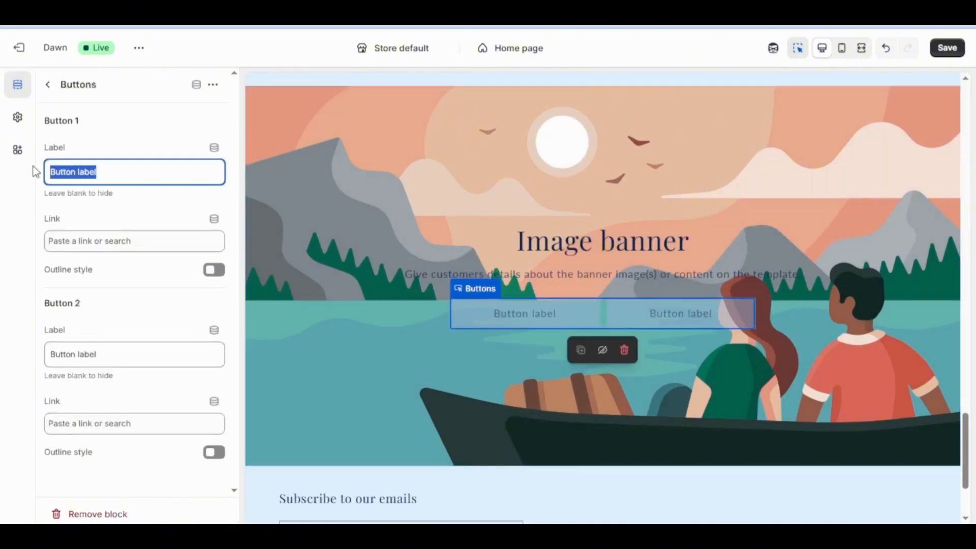
key("BackSpace")
left_click(604, 241)
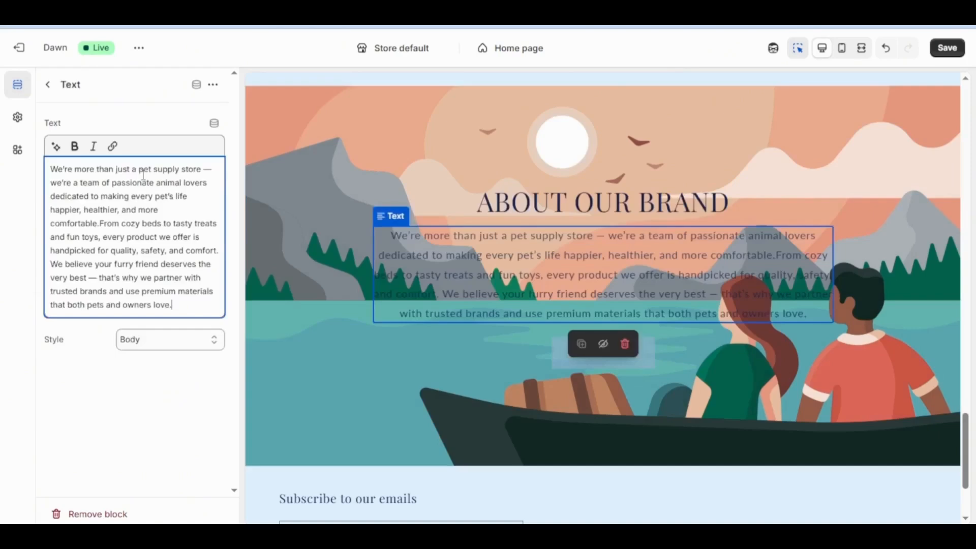
- Set the second button label of the ABOUT OUR BRAND banner to CONTACT US
left_click(555, 355)
left_click_drag(100, 355, 41, 360)
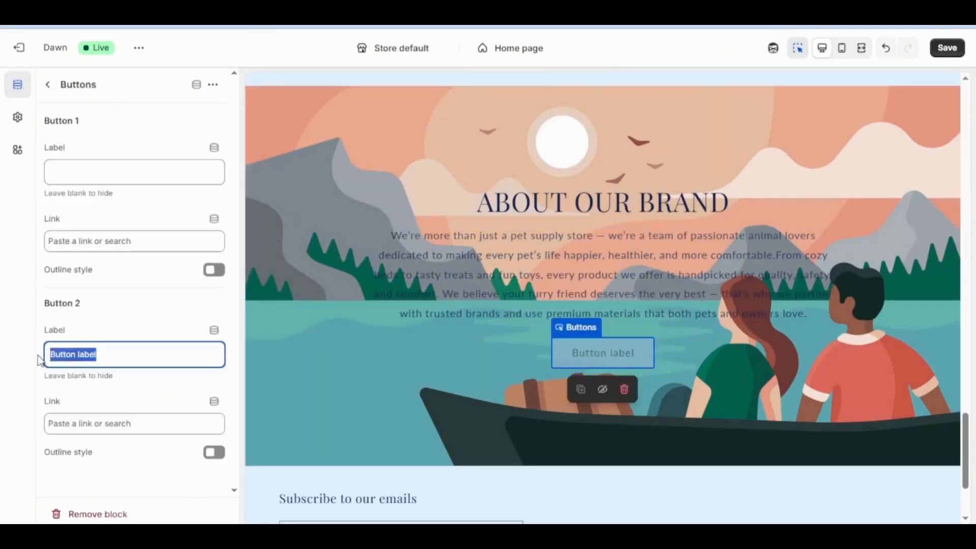
type("CONTACT US")
- Set the color scheme of the ABOUT OUR BRAND banner to Scheme 2
left_click(282, 131)
left_click(171, 285)
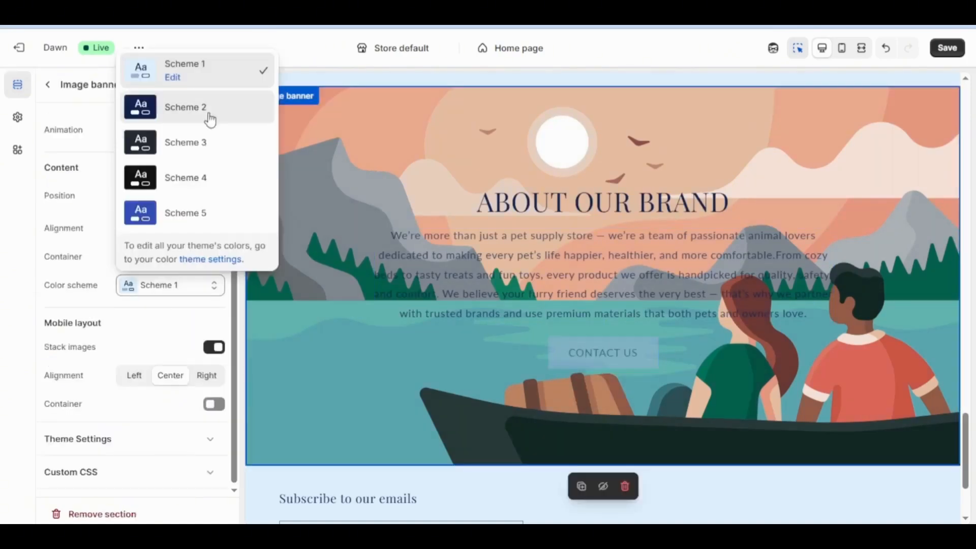
left_click(210, 121)
- Use 4.png as the banner's first image, with height Adapt to first image and animation Zoom in on scroll
scroll(168, 228, "up", 4)
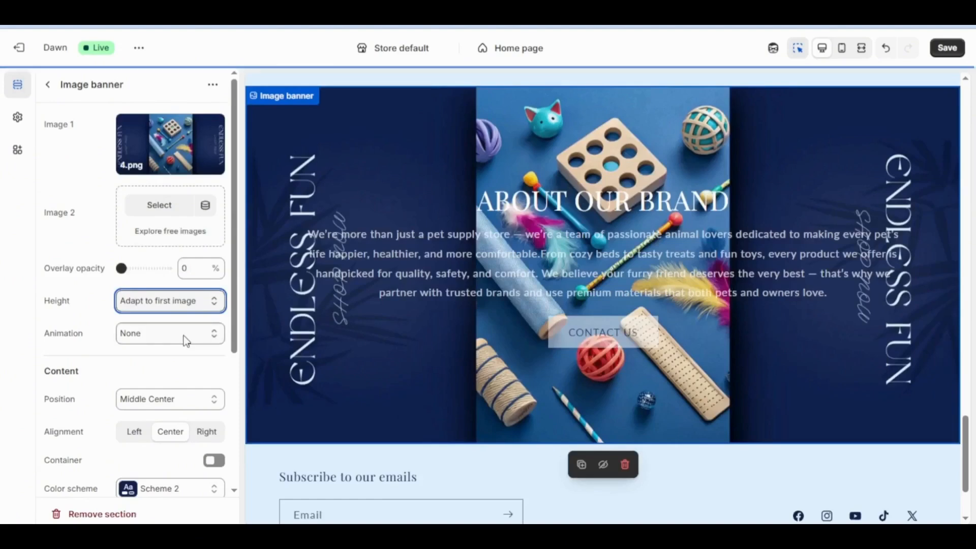
left_click(186, 340)
left_click(189, 396)
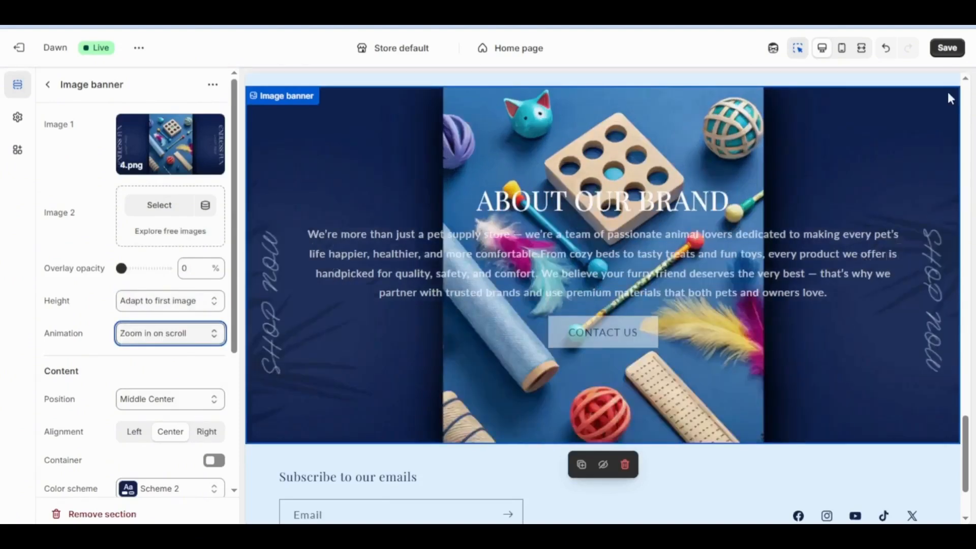
- Save the home page changes and review the FAQ and brand banner in the preview
left_click(950, 51)
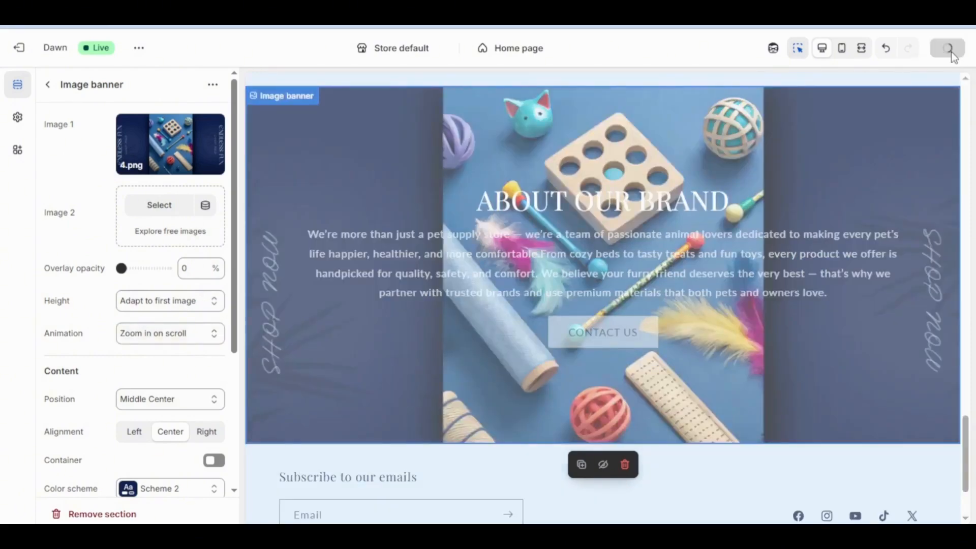
scroll(765, 211, "up", 5)
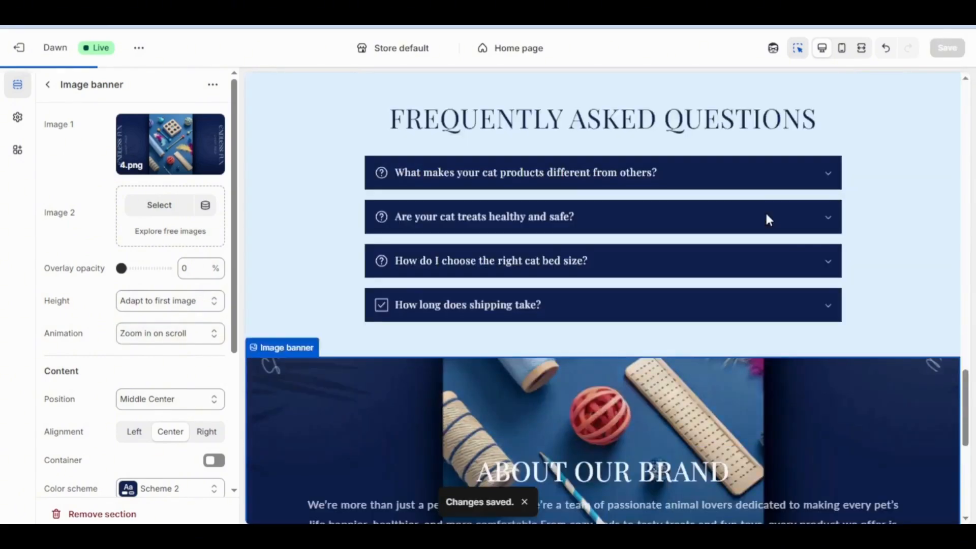
scroll(768, 218, "down", 5)
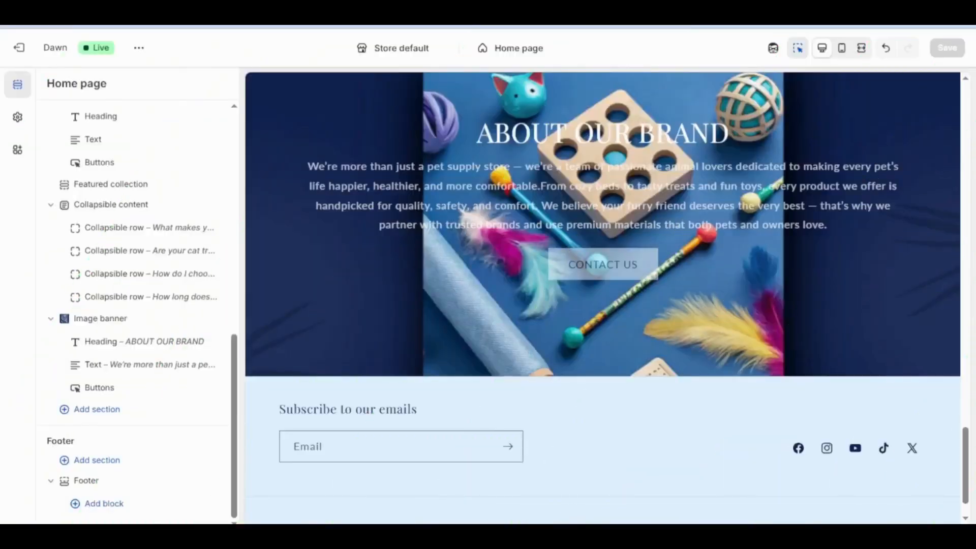
- Add a Multirow section to the home page template below the ABOUT OUR BRAND image banner
left_click(97, 410)
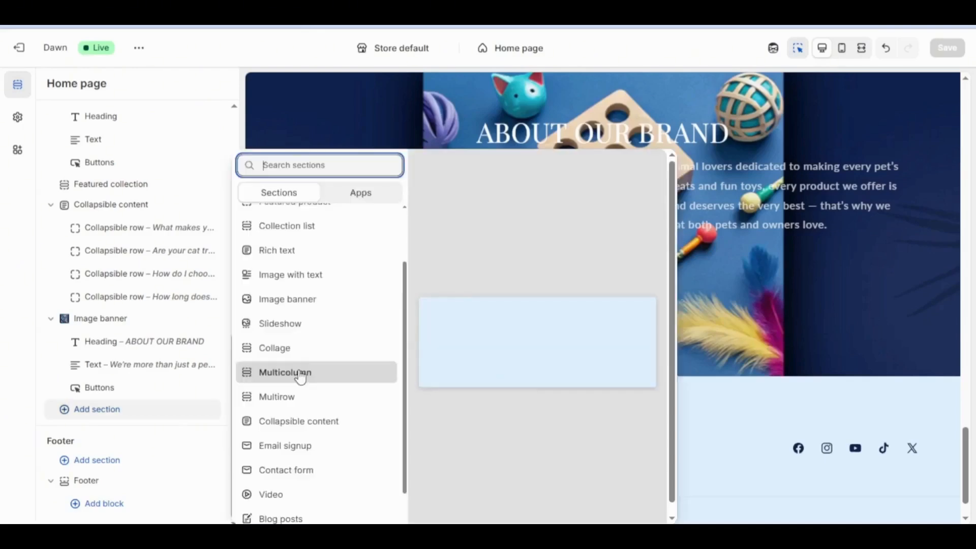
left_click(302, 399)
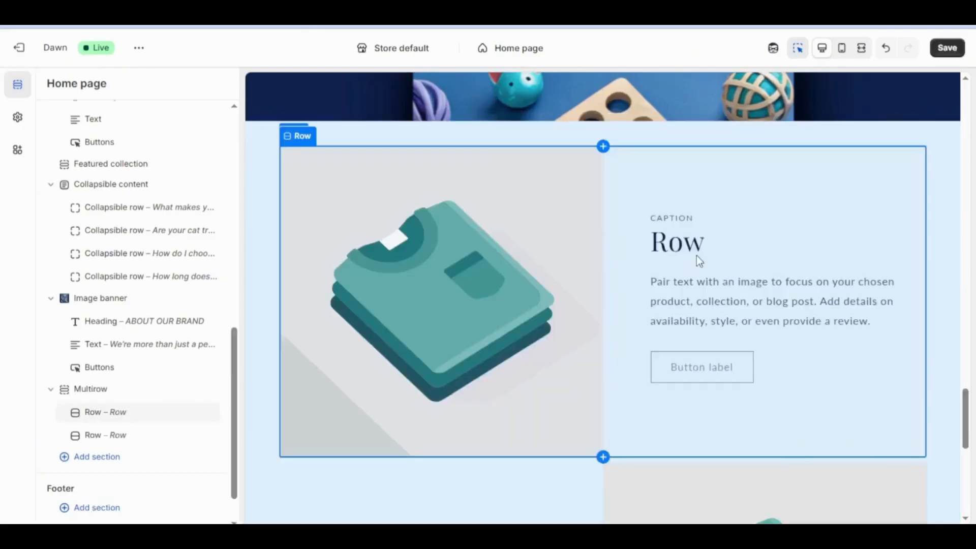
- Give the first row the heading "5 Ways to Keep Your Cat Active and Happy Indoors" and a paragraph on indoor toys, climbing, playtime and treats
left_click(697, 272)
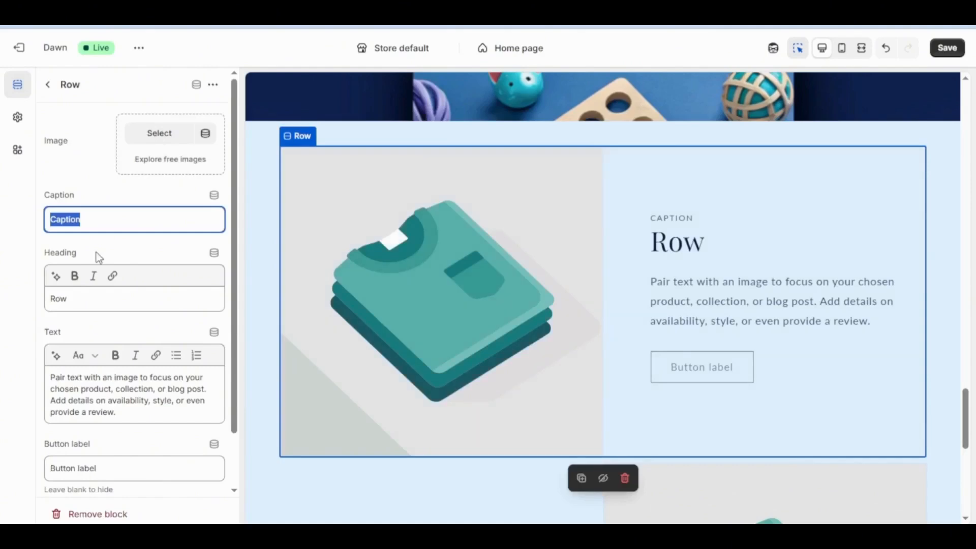
left_click(87, 298)
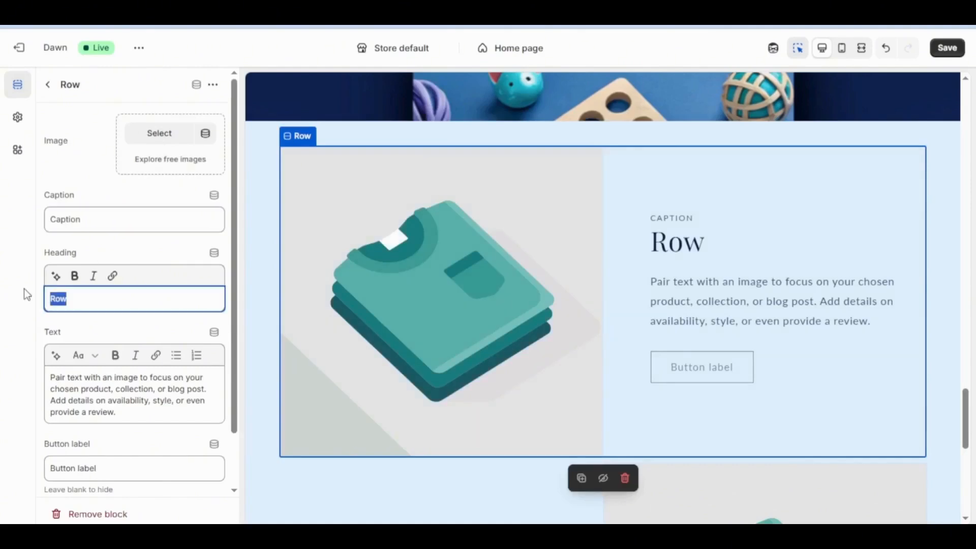
type("5 Ways to Keep Your Cat Active and Happy Indoors")
key("Tab")
key("ctrl+a")
type("Keeping your cat entertained indoors doesn't have to be a challenge! Start with a mix of stimulating toys like feather wands, rolling balls, and puzzle feeders. Rotate toys every few days to keep things fresh. Add vertical spaces like cat trees or shelves for climbing, and sprinkle in some playtime with you every day — cats love interaction. Finally, reward them with a tasty treat after playtime to build a strong bond and keep them mentally sharp!")
- Set the first row's button label to Read More and its image to the playful cat reaching for a feather toy
scroll(116, 406, "down", 3)
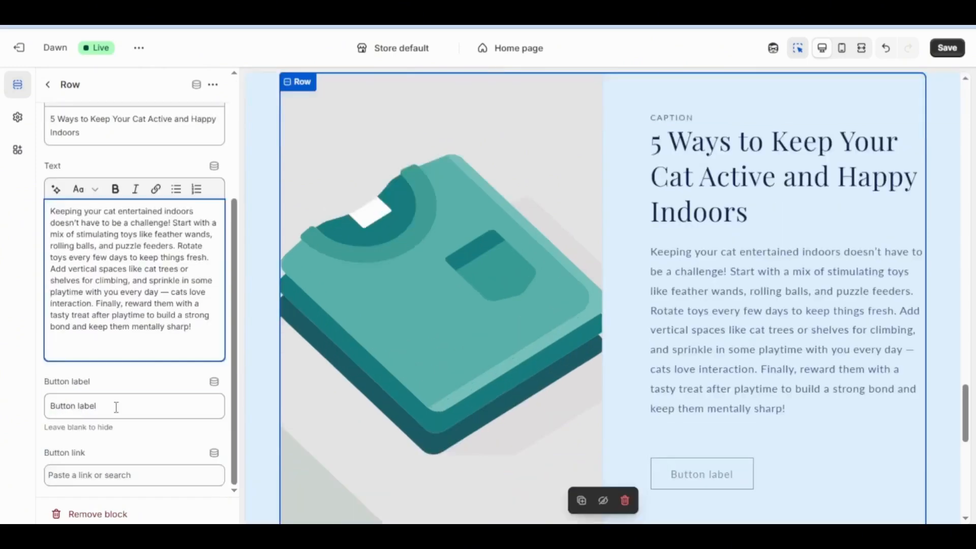
triple_click(116, 407)
type("Read More")
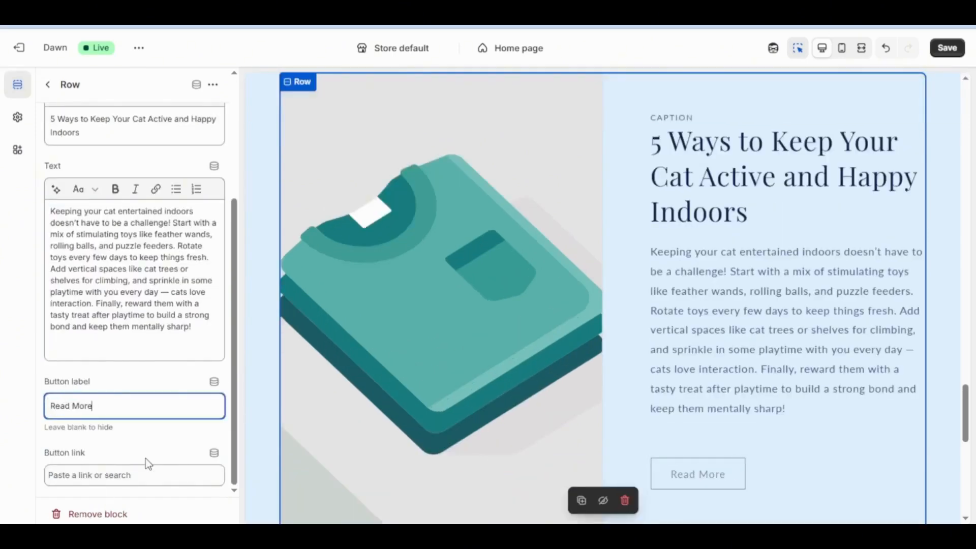
scroll(153, 203, "up", 4)
left_click(159, 133)
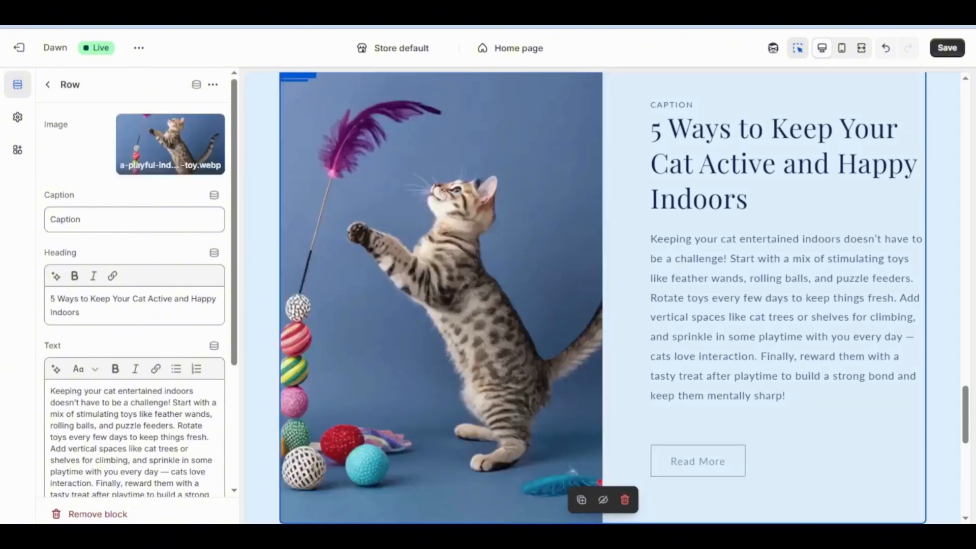